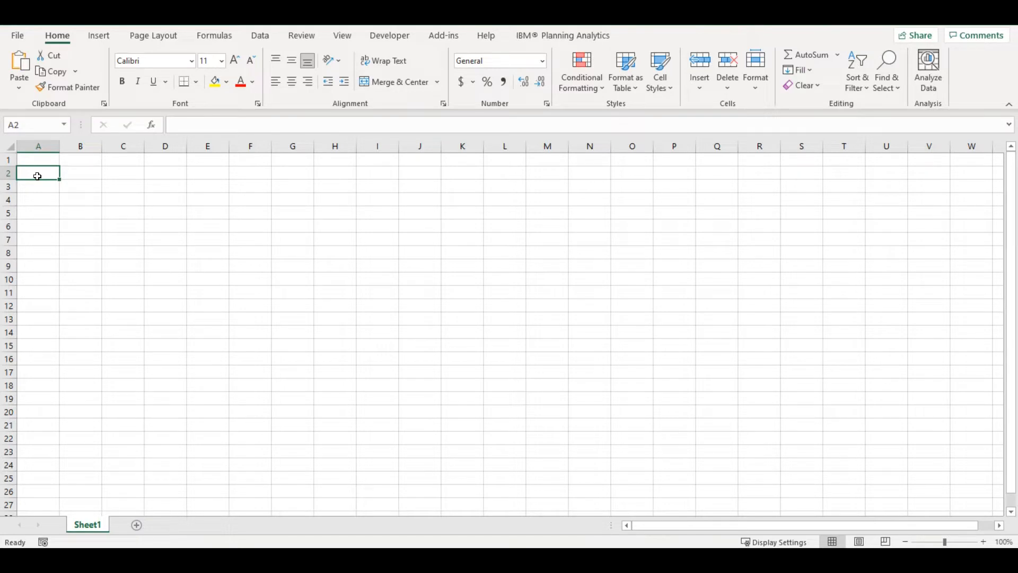
Enter the ticker TSLA in A2 and pull its price history in A3 with =STOCKHISTORY($A$2,"1/1/1920",TODAY()).
{"action": "type", "text": "TSLA"}
{"action": "key", "text": "Return"}
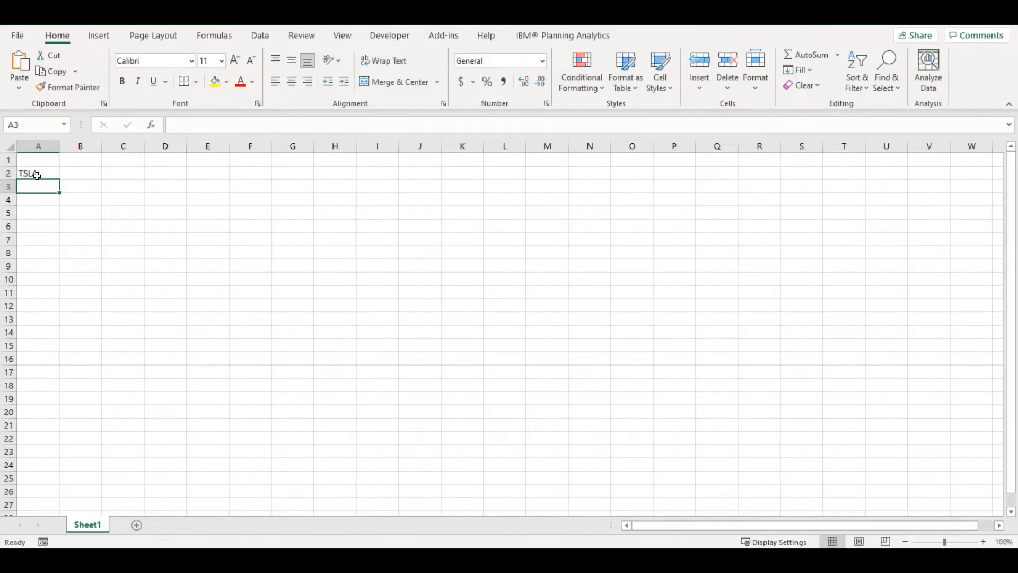
{"action": "type", "text": "="}
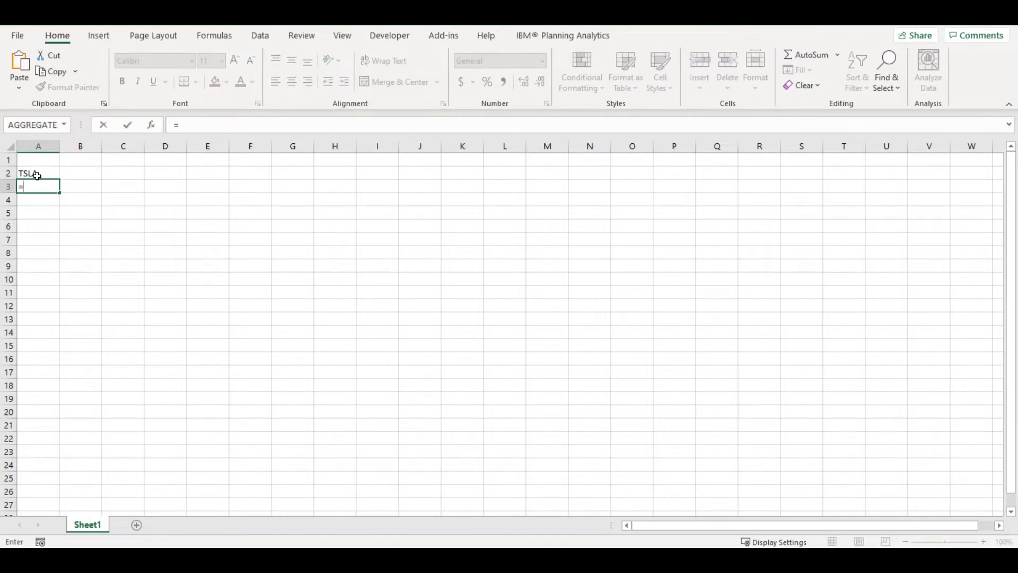
{"action": "type", "text": "stoc"}
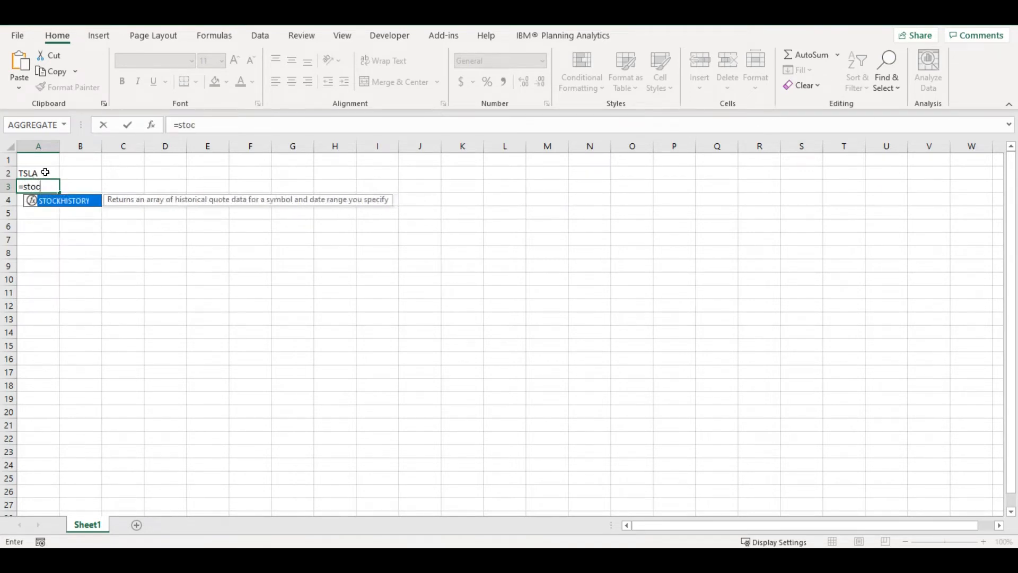
{"action": "double_click", "coordinate": [61, 204]}
{"action": "left_click", "coordinate": [257, 125]}
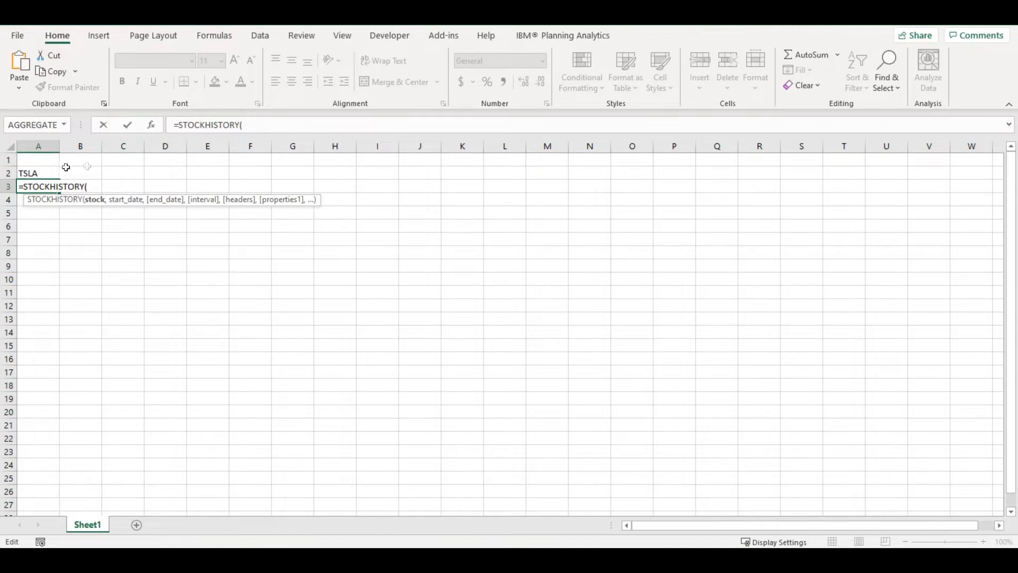
{"action": "left_click", "coordinate": [43, 174]}
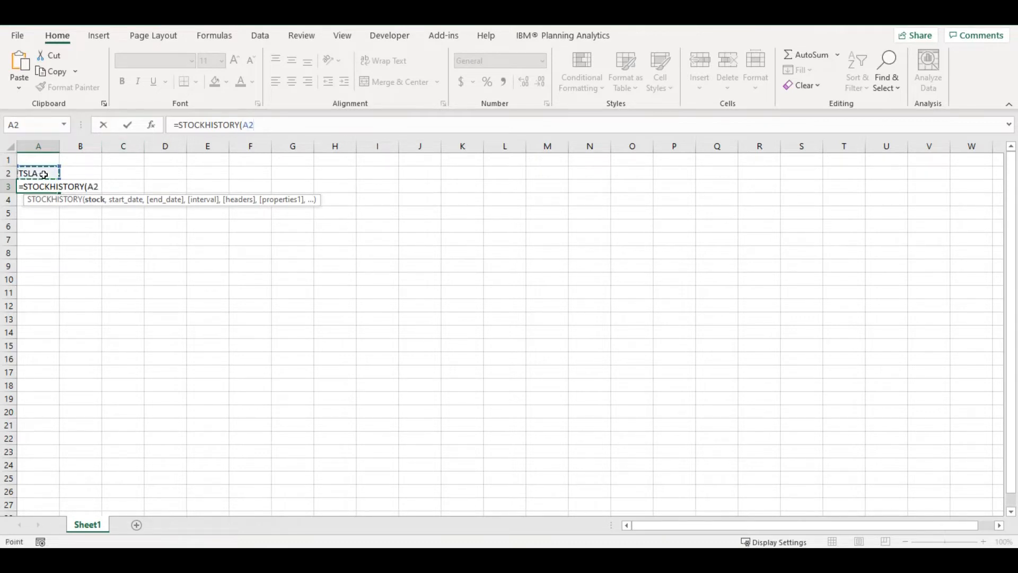
{"action": "key", "text": "F4"}
{"action": "type", "text": ","}
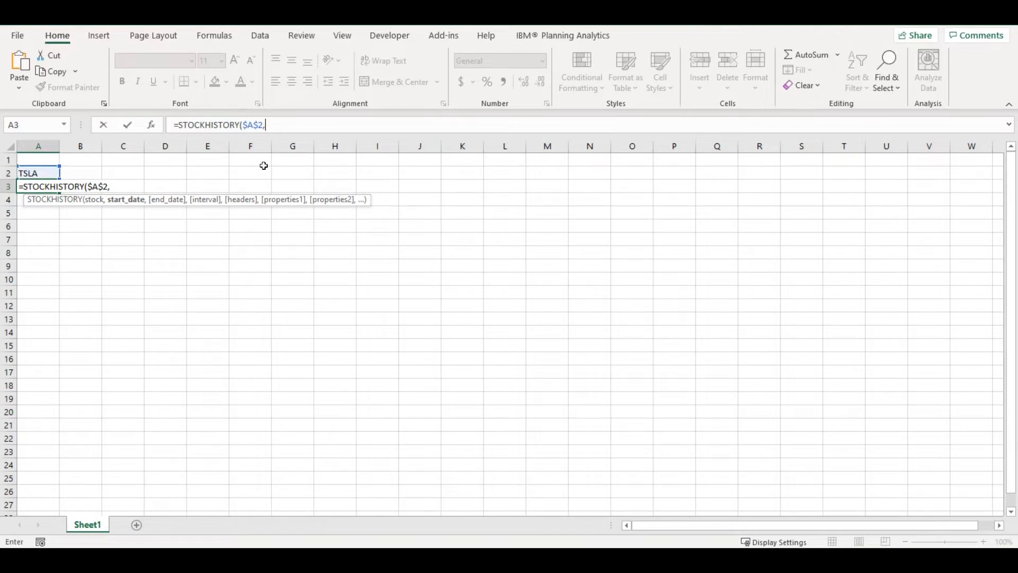
{"action": "type", "text": "\"1/1/1920\""}
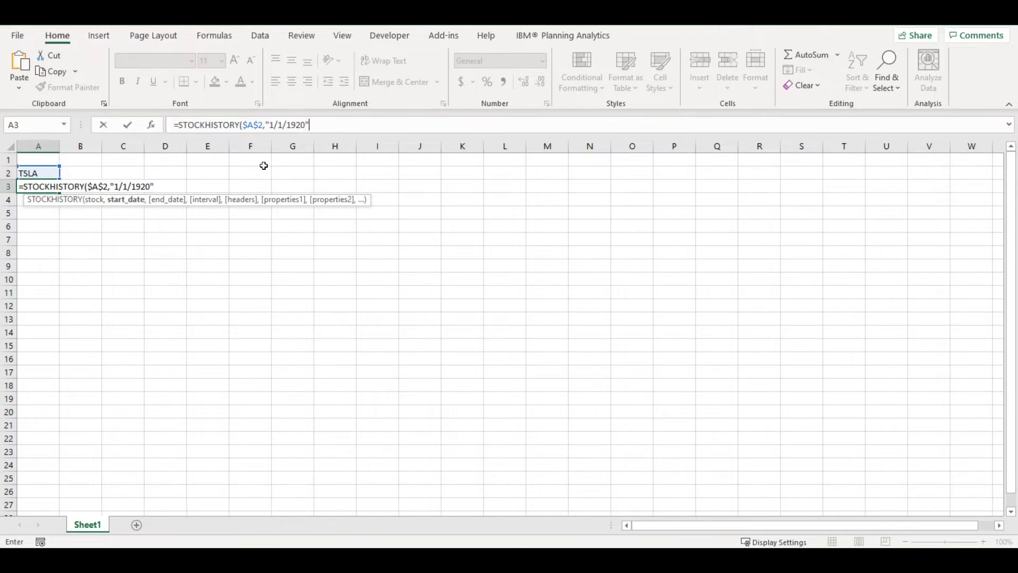
{"action": "type", "text": ","}
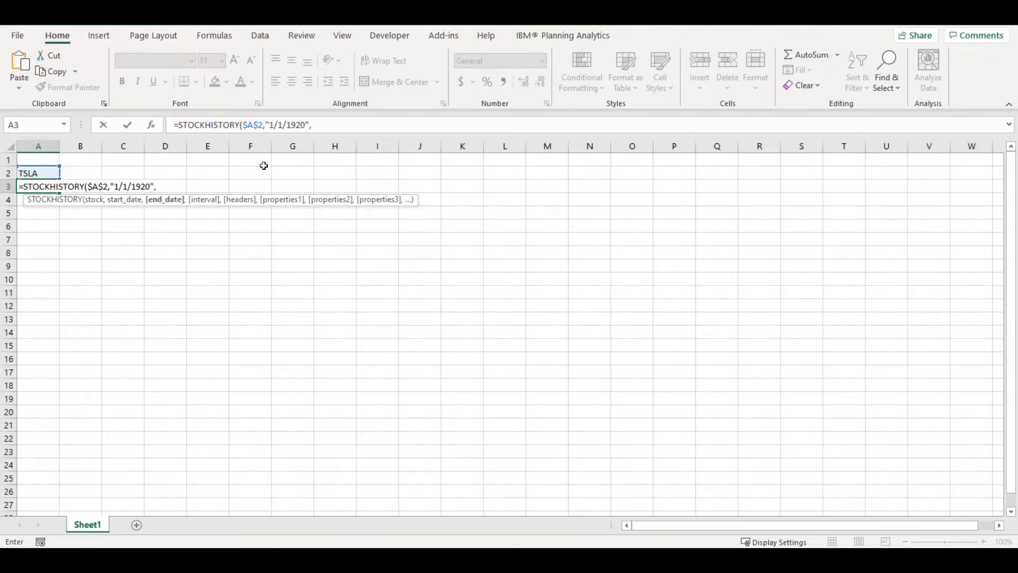
{"action": "type", "text": "today()"}
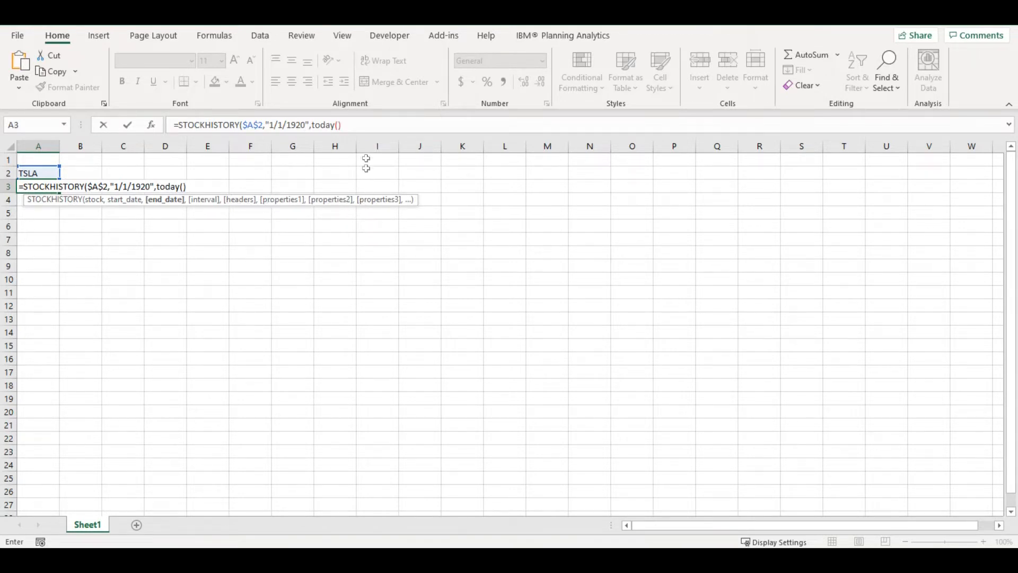
{"action": "type", "text": ")"}
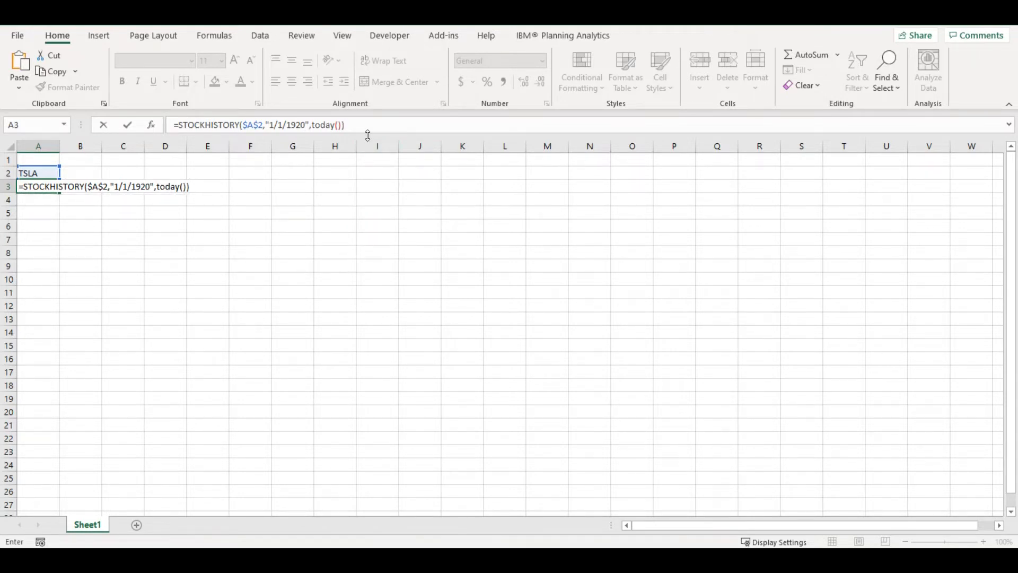
{"action": "key", "text": "Return"}
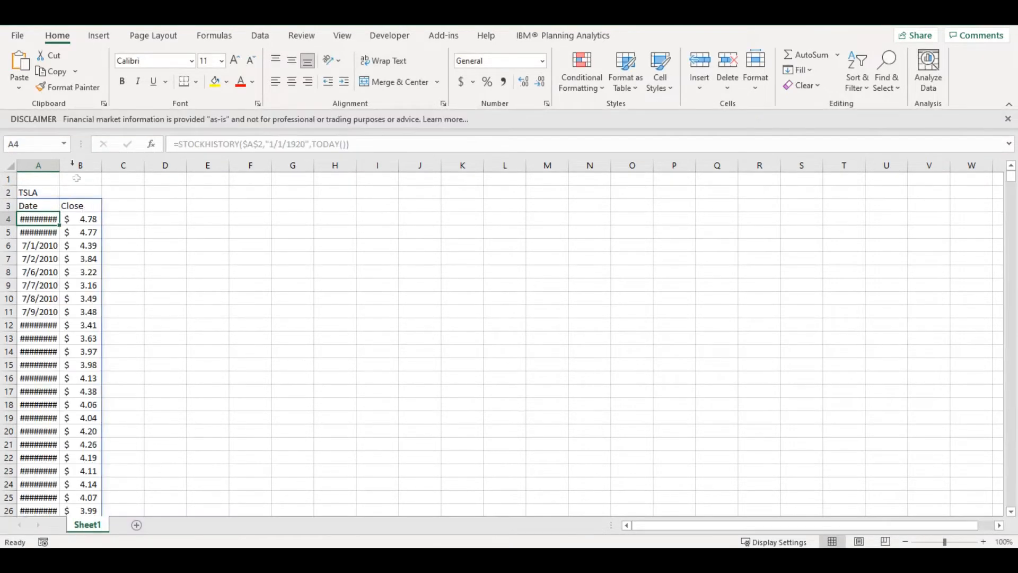
Widen columns A and B so the dates and closing prices fit.
{"action": "left_click_drag", "start_coordinate": [59, 165], "coordinate": [136, 165]}
{"action": "left_click_drag", "start_coordinate": [75, 165], "coordinate": [96, 166]}
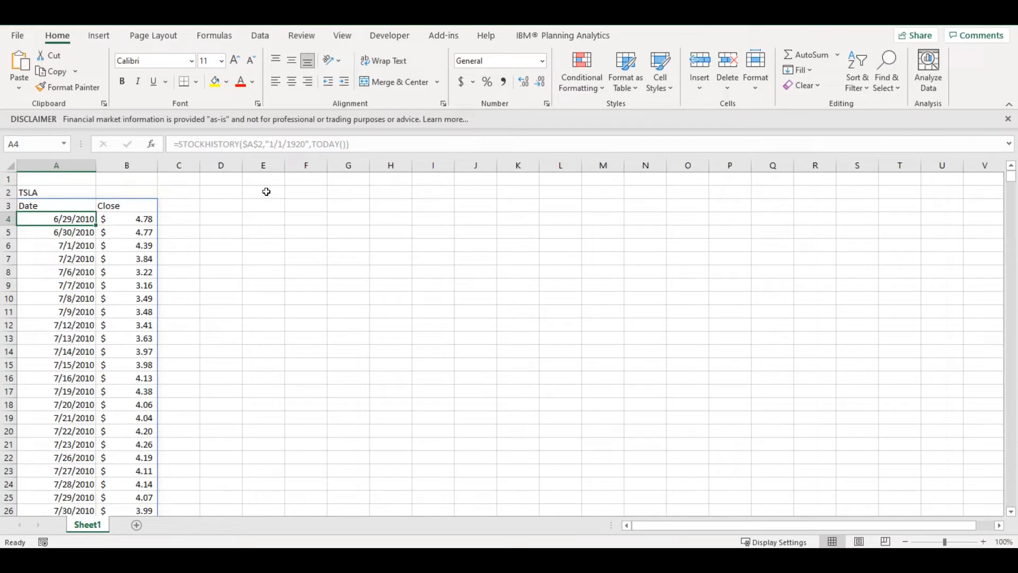
Calculate the lowest closing price in E2 with the formula =MIN(B:B).
{"action": "left_click", "coordinate": [254, 193]}
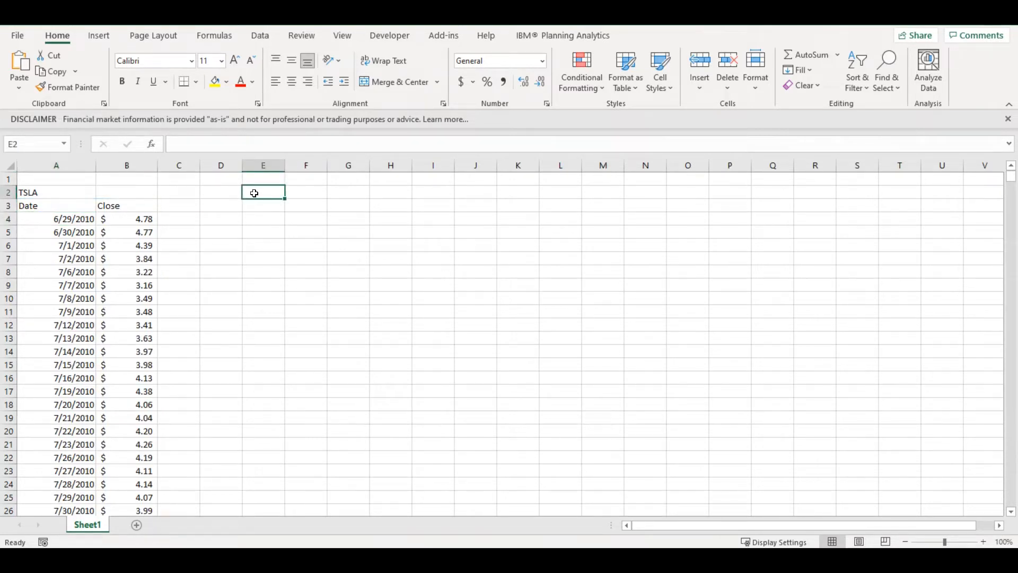
{"action": "type", "text": "=mi"}
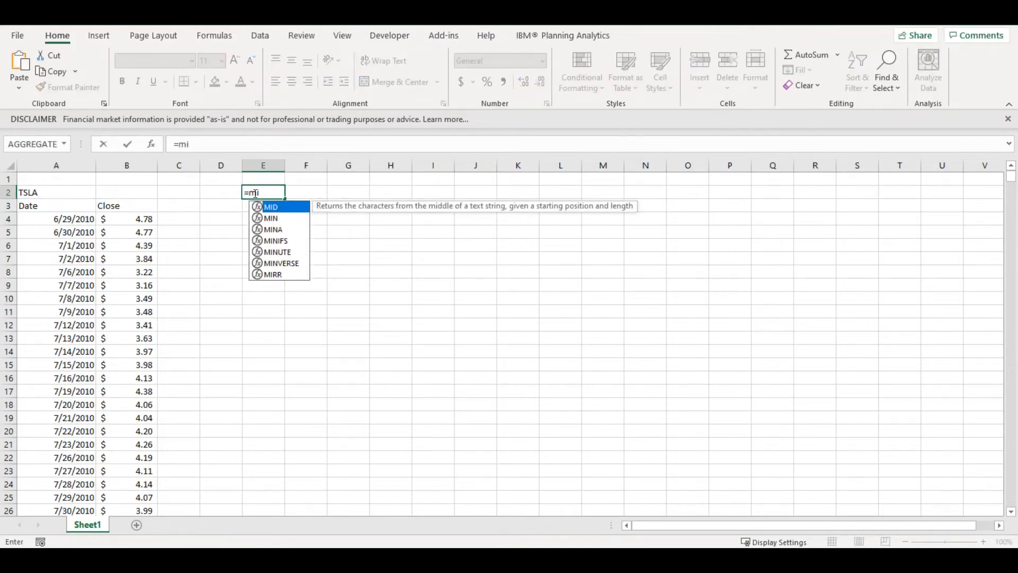
{"action": "type", "text": "n("}
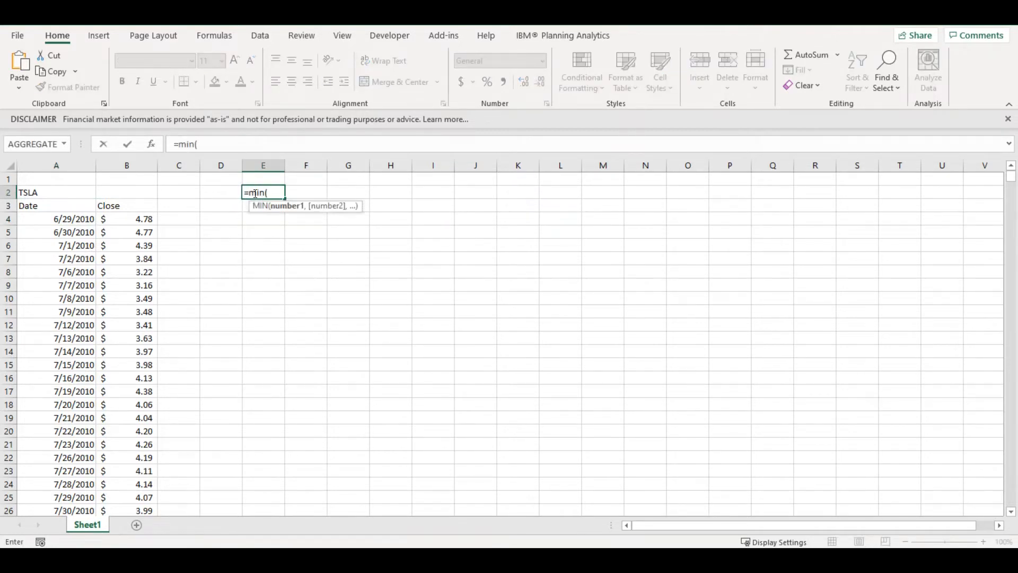
{"action": "left_click", "coordinate": [123, 165]}
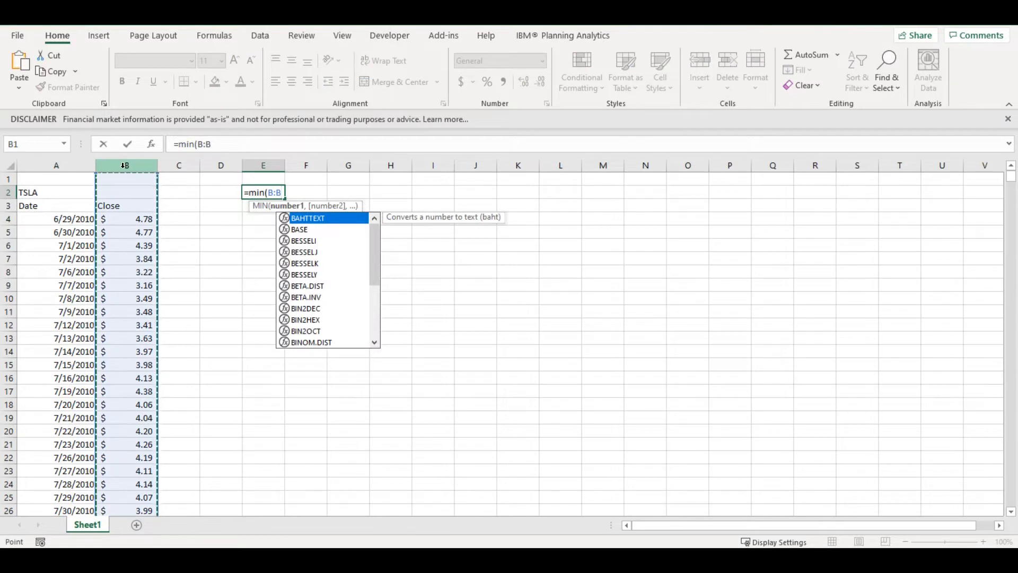
{"action": "type", "text": ")"}
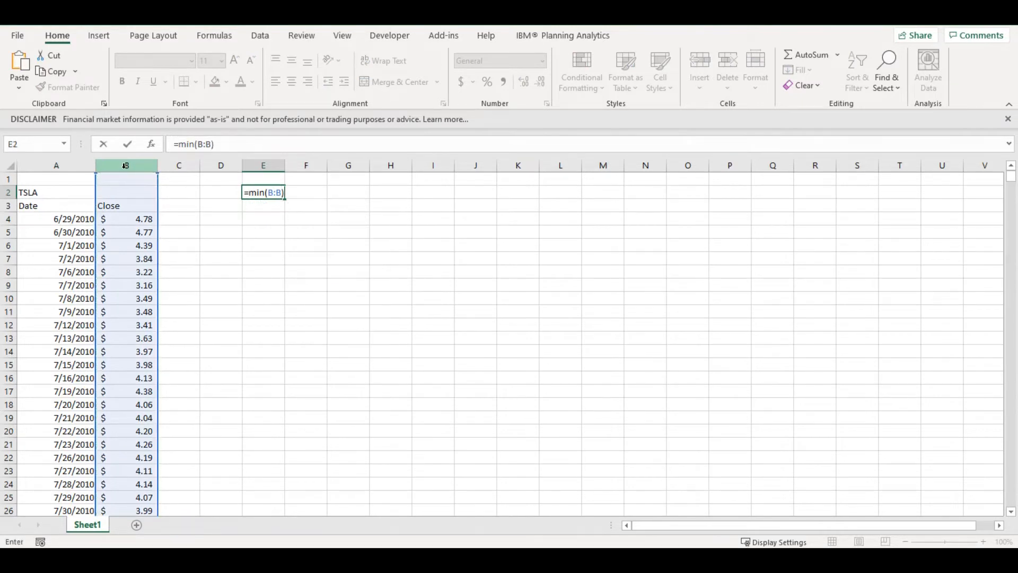
Add the labels "Min Price" in D2 and "Max Price" in D3.
{"action": "left_click", "coordinate": [232, 191]}
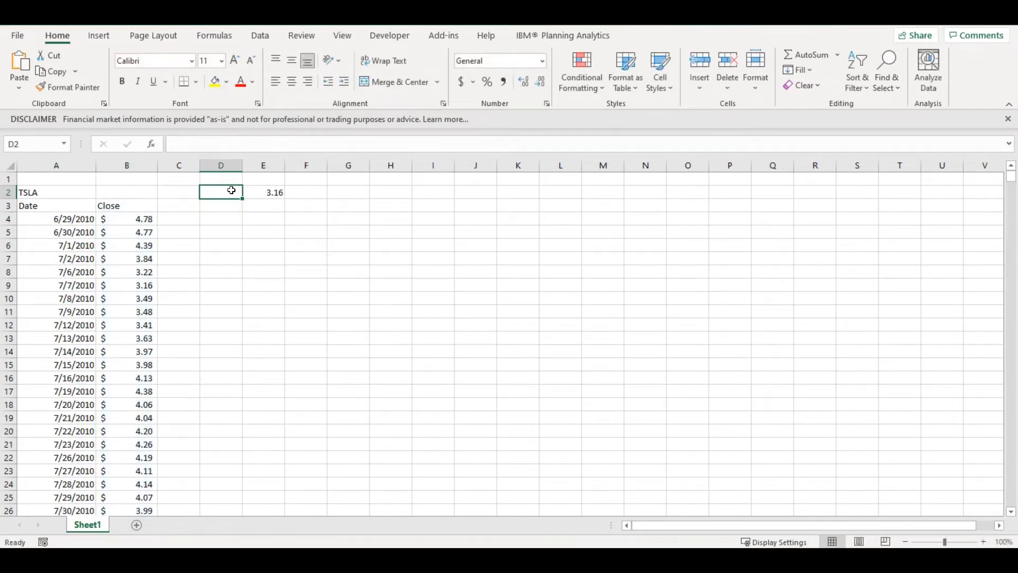
{"action": "double_click", "coordinate": [231, 191]}
{"action": "type", "text": "Min Pric"}
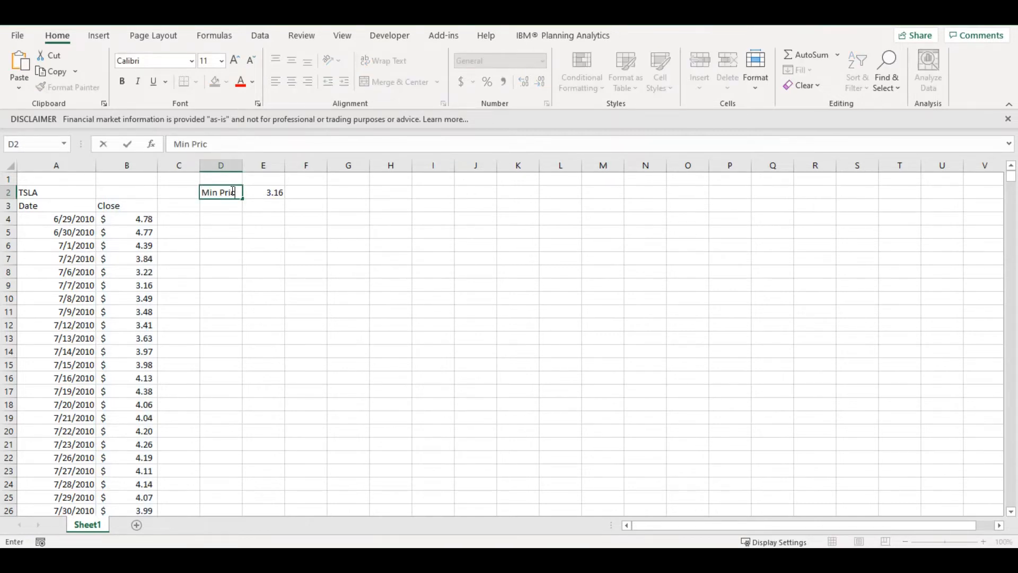
{"action": "type", "text": "e"}
{"action": "key", "text": "Return"}
{"action": "type", "text": "Max Pric"}
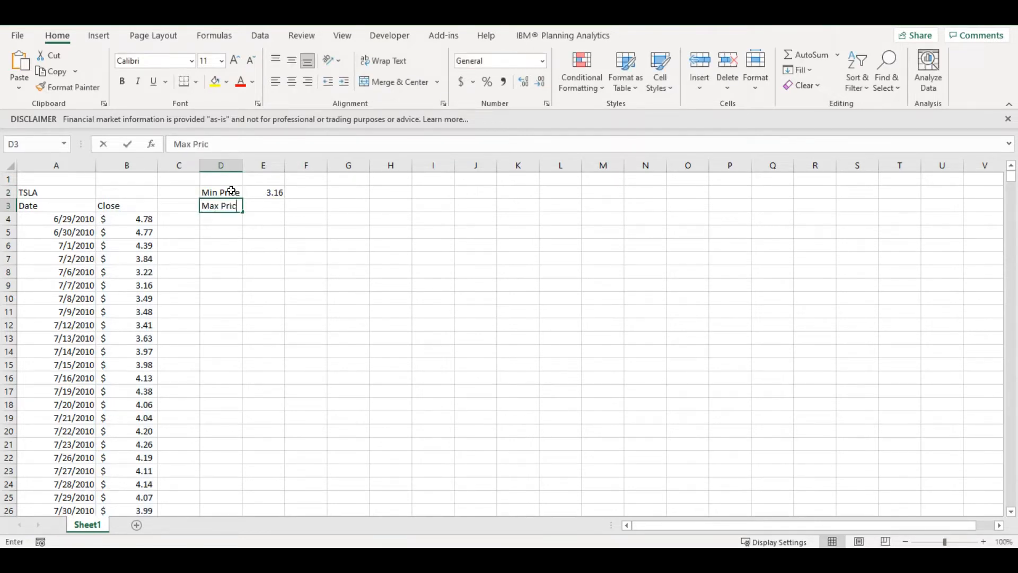
{"action": "type", "text": "e"}
{"action": "key", "text": "Return"}
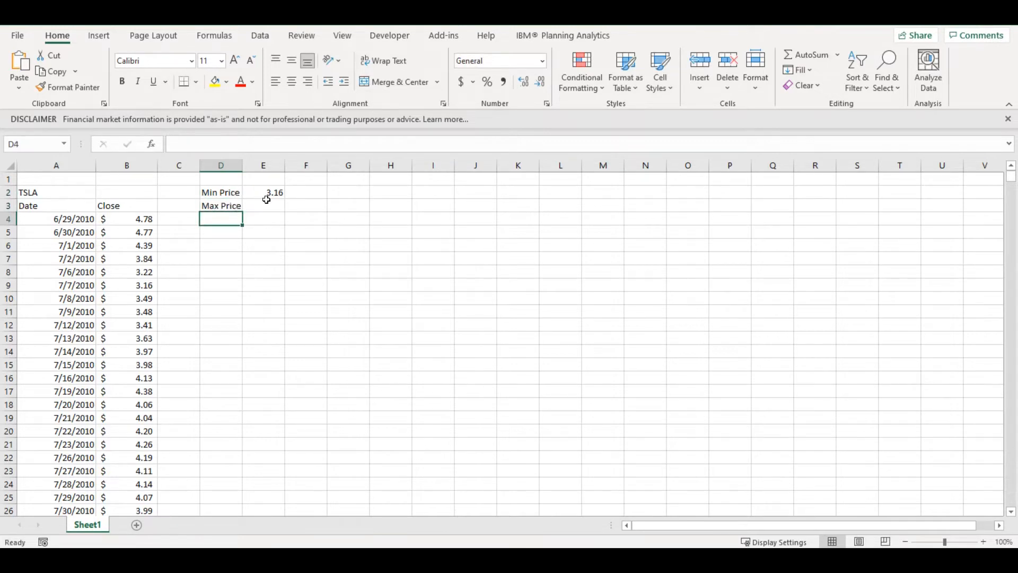
Calculate the highest closing price in E3 with the formula =MAX(B:B).
{"action": "left_click", "coordinate": [267, 200]}
{"action": "type", "text": "=max("}
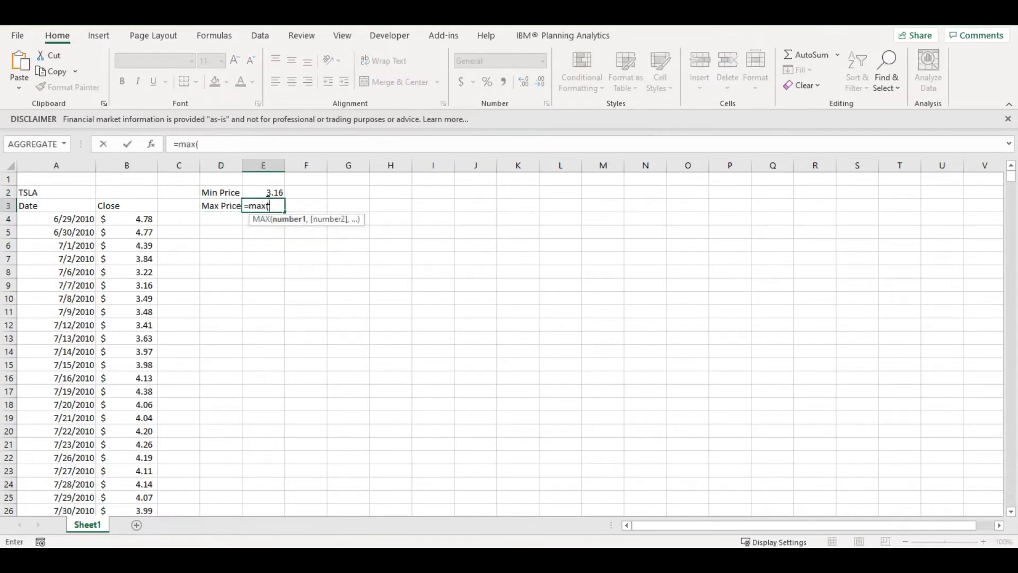
{"action": "left_click", "coordinate": [140, 169]}
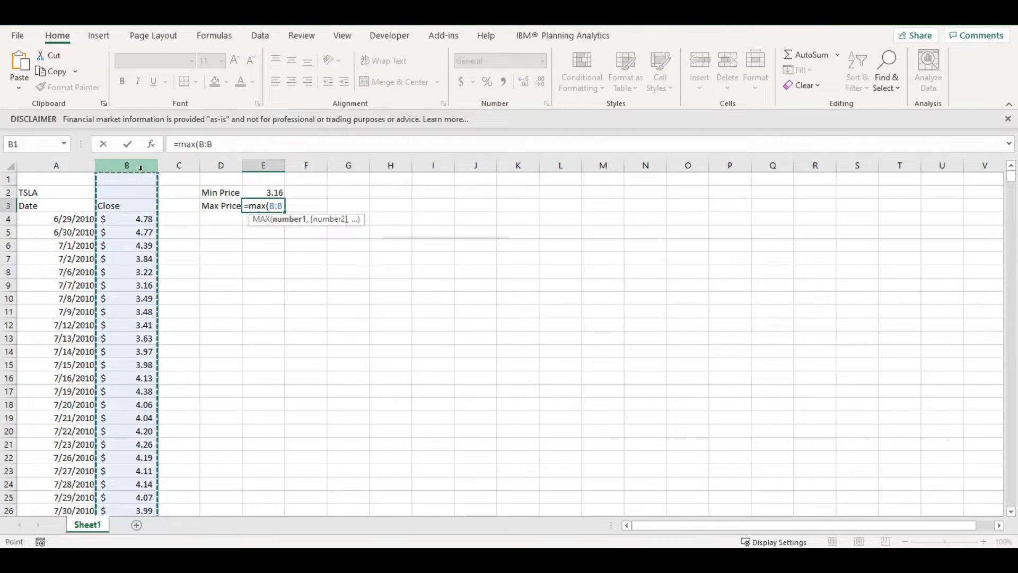
{"action": "type", "text": ")"}
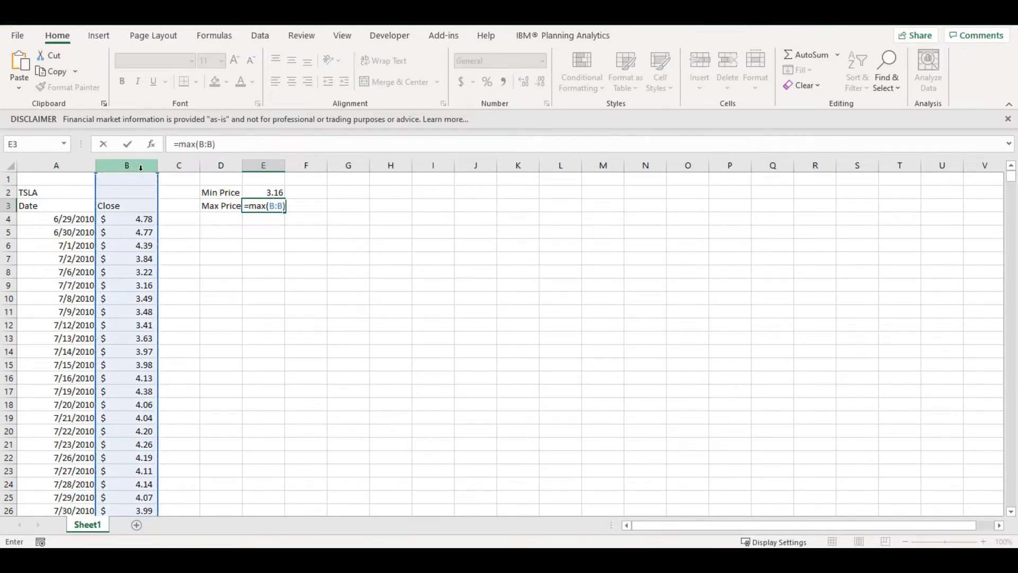
Label cell D5 "Bagger" for the ratio of maximum to minimum price.
{"action": "left_click", "coordinate": [230, 234]}
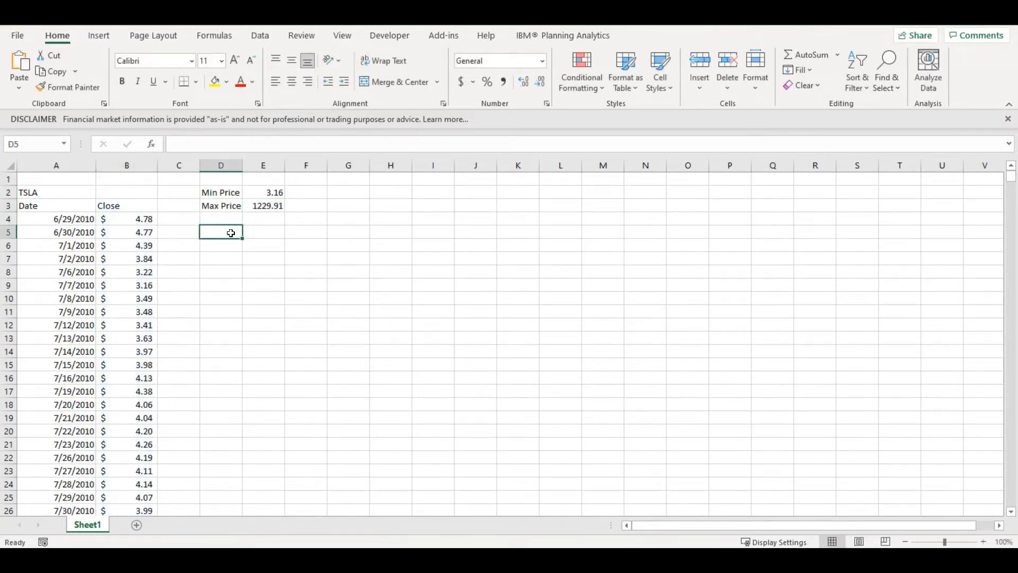
{"action": "type", "text": "Ba"}
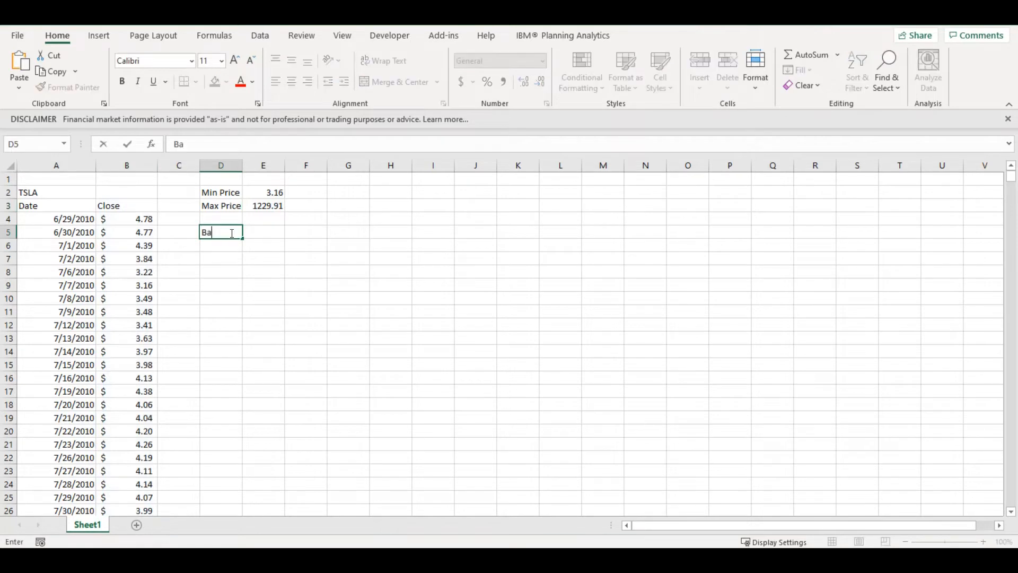
{"action": "type", "text": "gger("}
{"action": "key", "text": "BackSpace"}
Divide the maximum price by the minimum price in E5 with =E3/E2.
{"action": "left_click", "coordinate": [271, 231]}
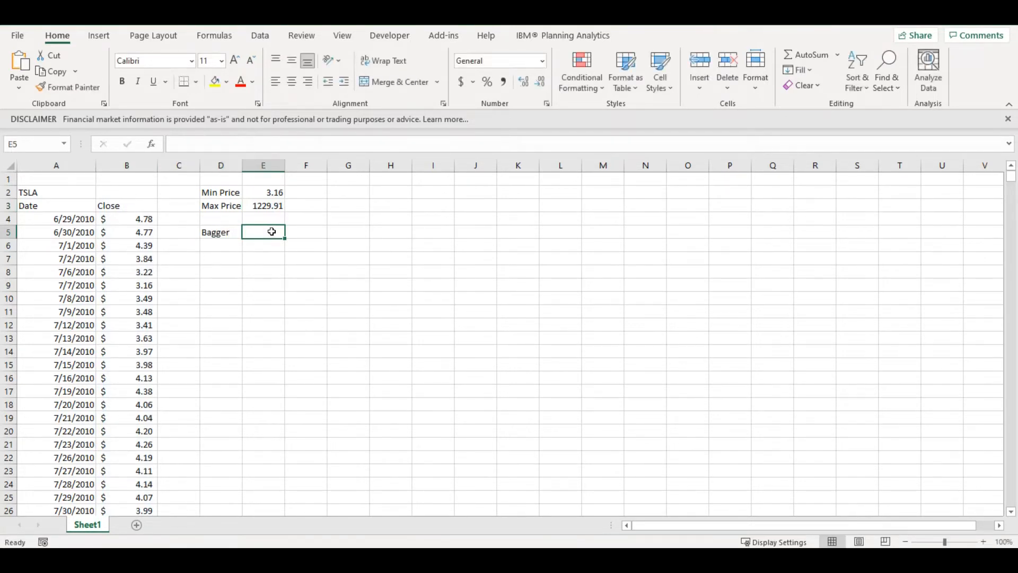
{"action": "type", "text": "="}
{"action": "left_click", "coordinate": [278, 207]}
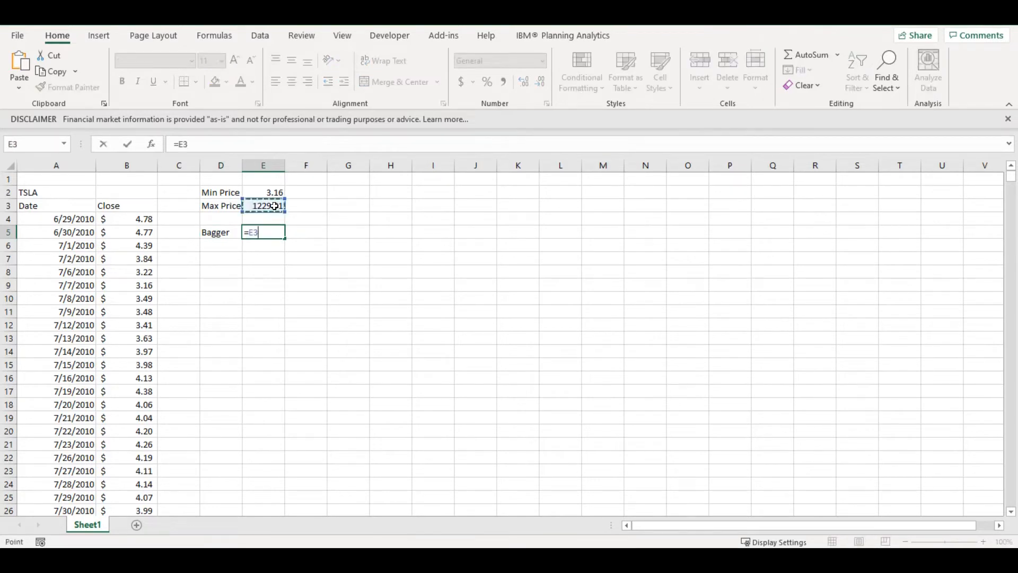
{"action": "type", "text": "/"}
{"action": "left_click", "coordinate": [280, 193]}
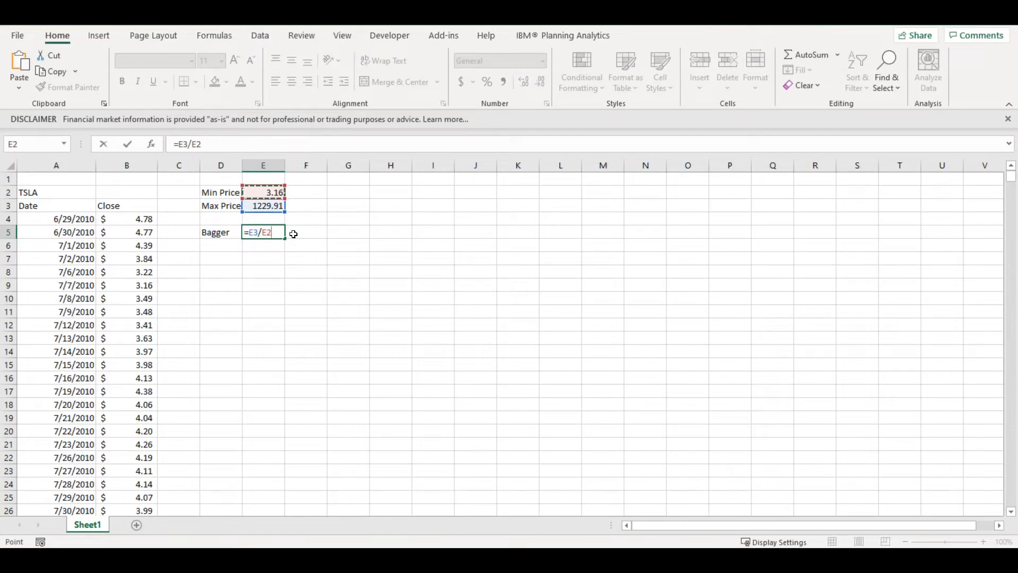
{"action": "key", "text": "Return"}
{"action": "left_click", "coordinate": [274, 234]}
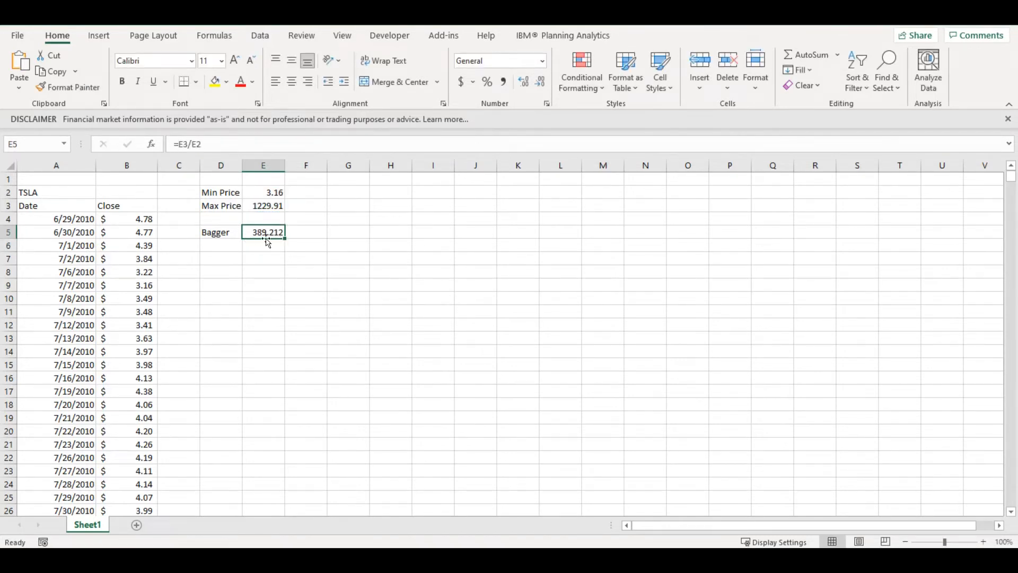
Look up the date of the minimum price in F2 with the formula =XLOOKUP(E2,$B:$B,$A:$A).
{"action": "left_click", "coordinate": [313, 191]}
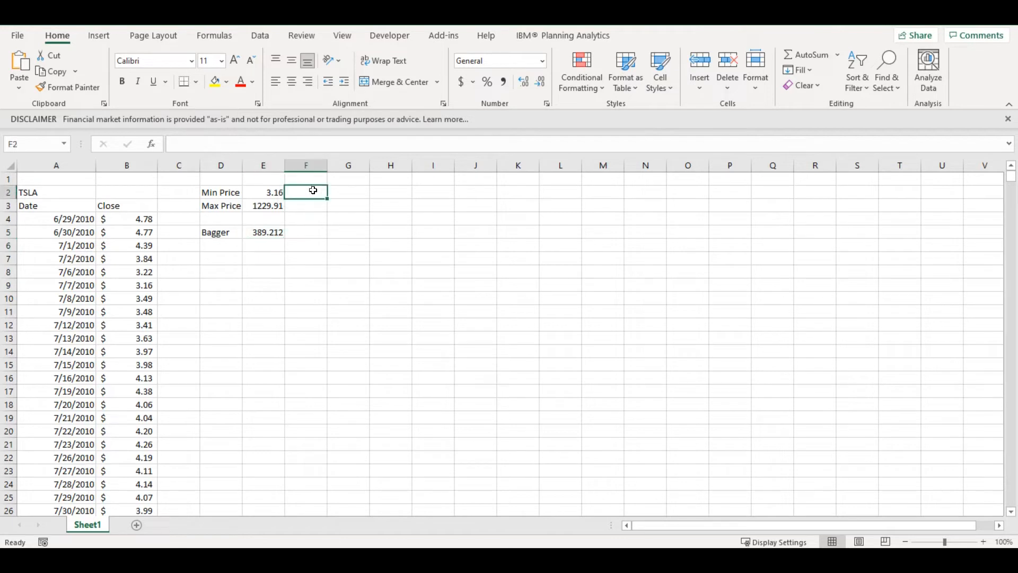
{"action": "type", "text": "="}
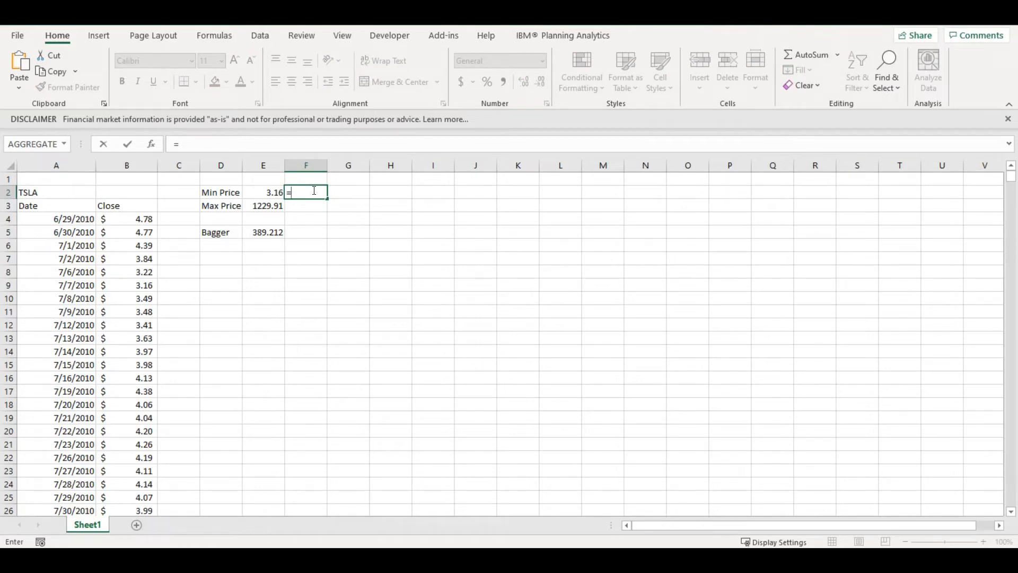
{"action": "type", "text": "xl"}
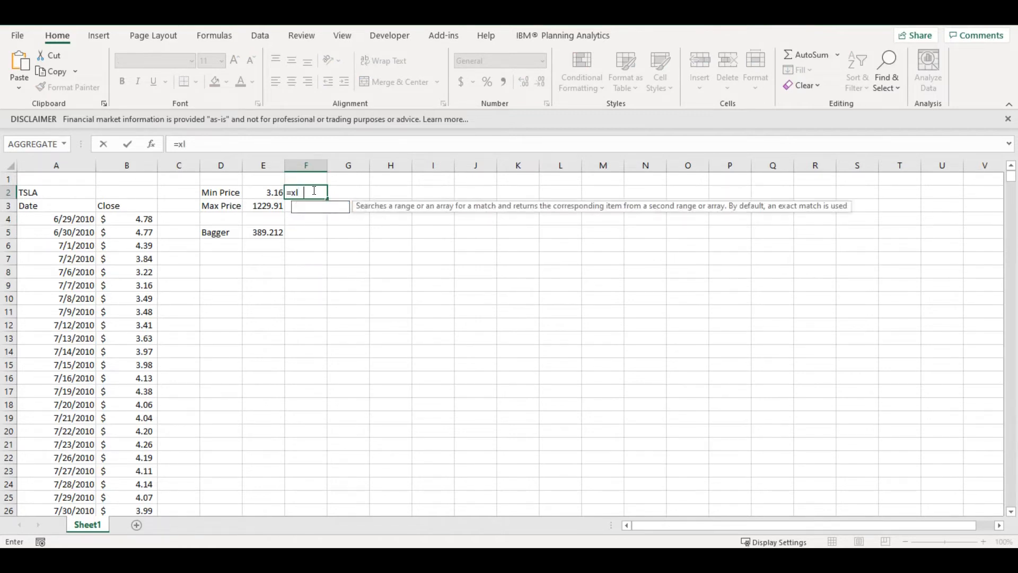
{"action": "type", "text": "ookup("}
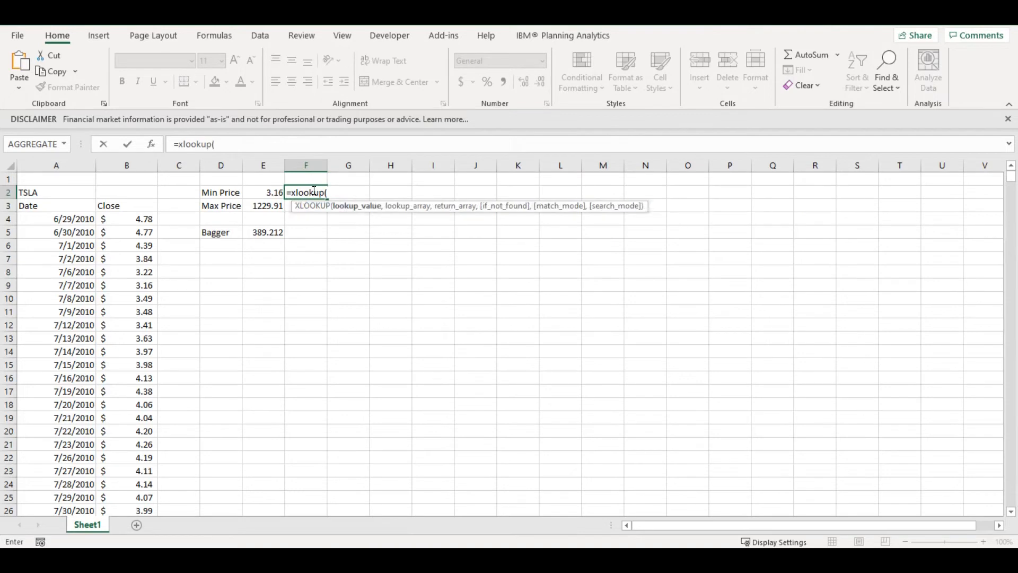
{"action": "left_click", "coordinate": [268, 192]}
{"action": "type", "text": ","}
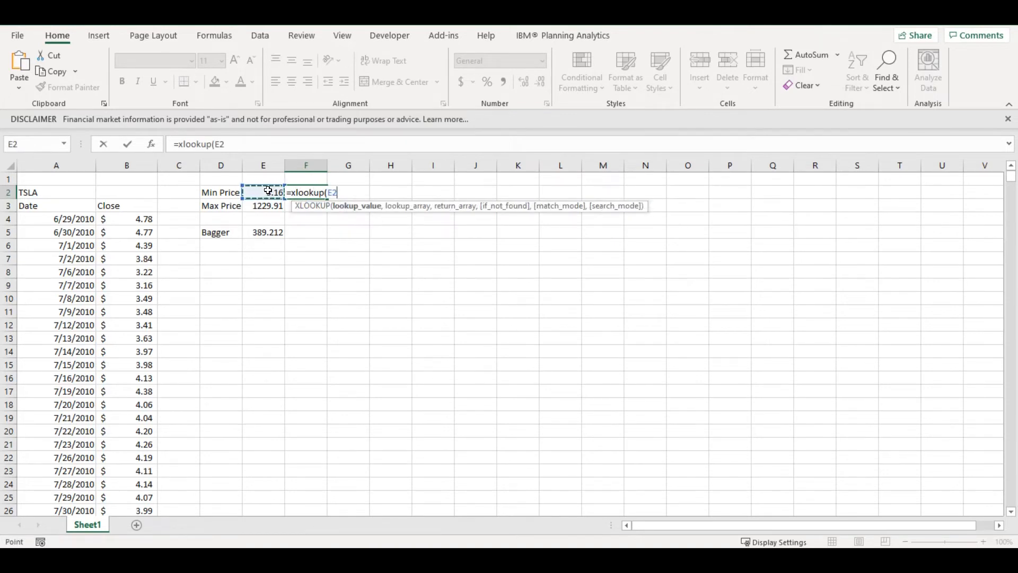
{"action": "left_click", "coordinate": [132, 165]}
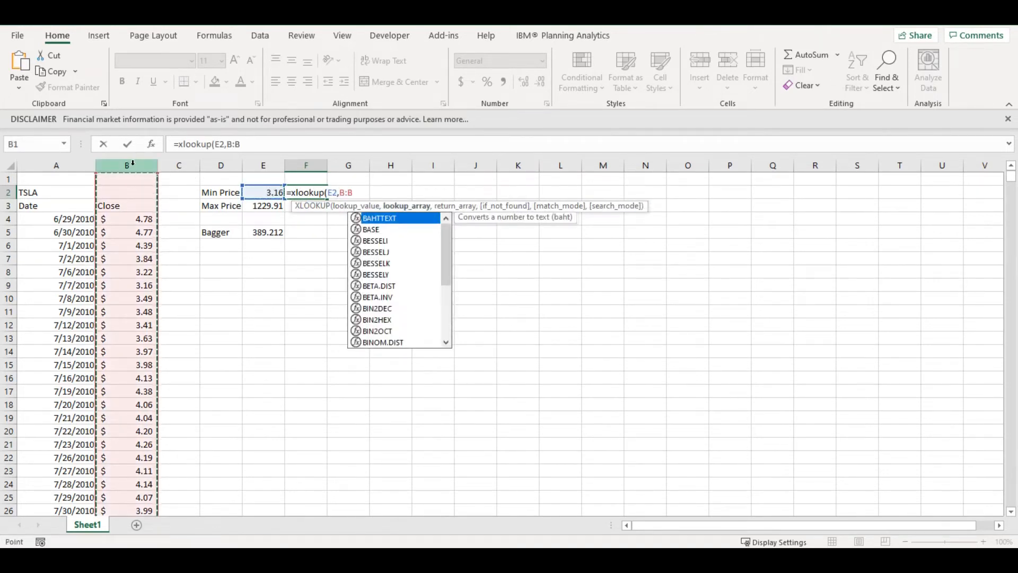
{"action": "key", "text": "F4"}
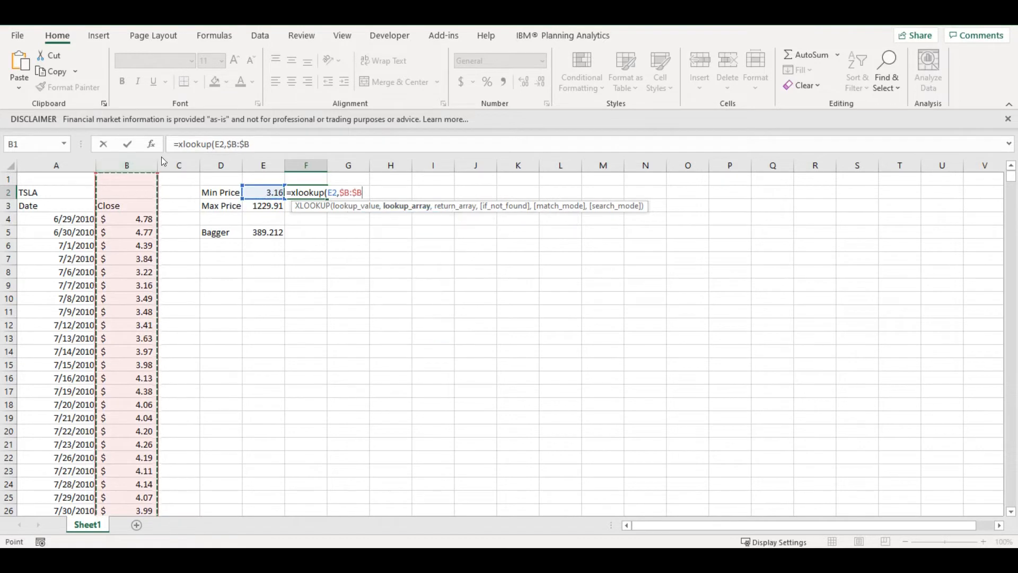
{"action": "type", "text": ","}
{"action": "left_click", "coordinate": [76, 164]}
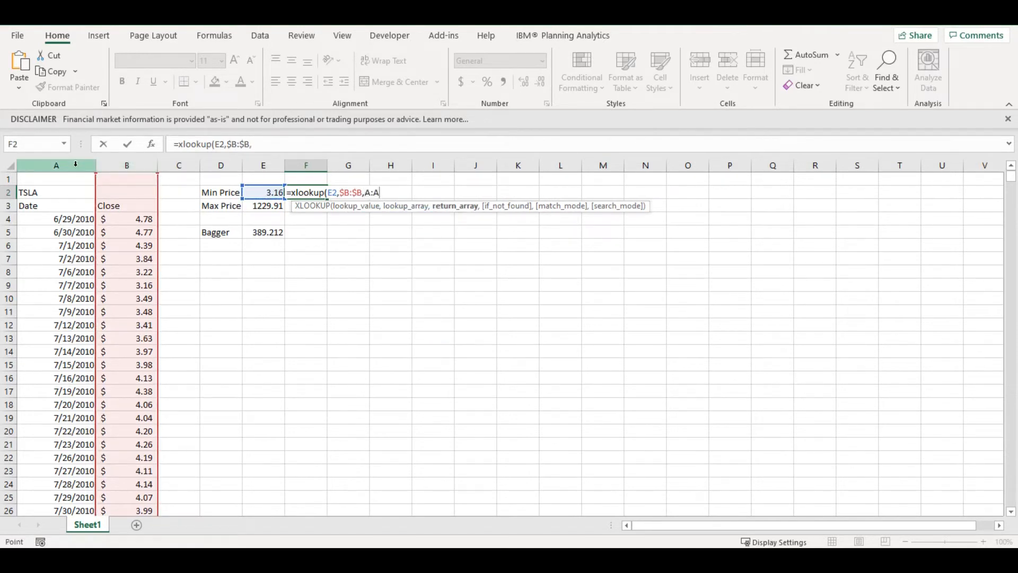
{"action": "key", "text": "F4"}
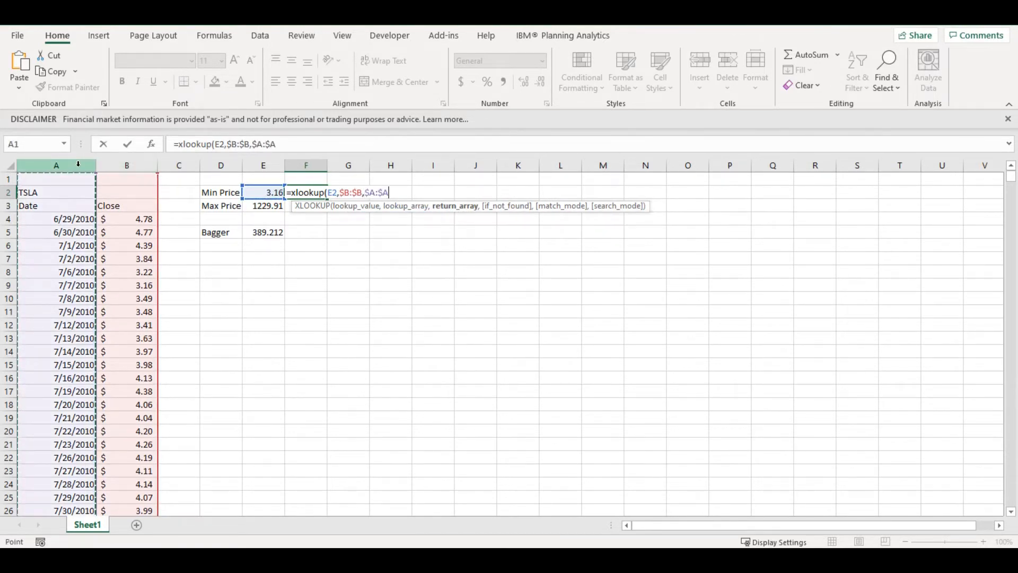
{"action": "type", "text": ")"}
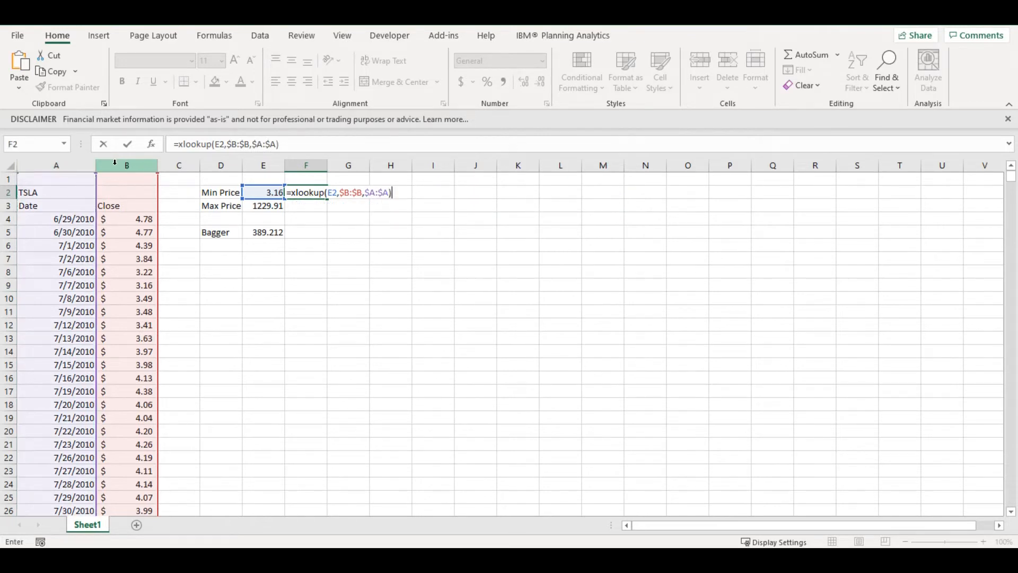
{"action": "key", "text": "ctrl+Return"}
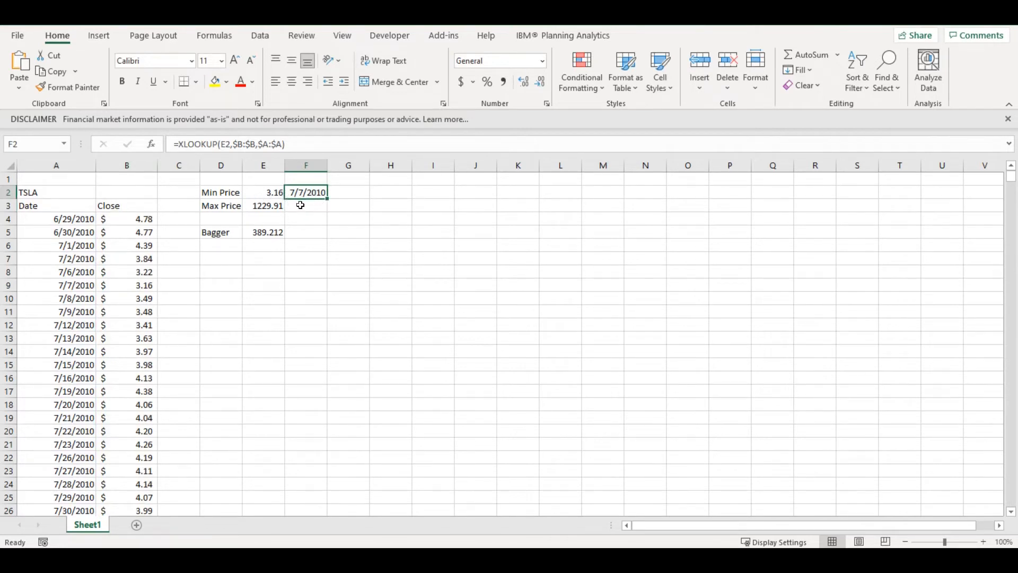
Copy the date lookup formula from F2 down to F3 and widen column F to fit the dates.
{"action": "mouse_move", "coordinate": [327, 198]}
{"action": "left_mouse_down"}
{"action": "mouse_move", "coordinate": [326, 211]}
{"action": "mouse_move", "coordinate": [312, 209]}
{"action": "left_mouse_up"}
{"action": "left_click", "coordinate": [311, 207]}
{"action": "left_click_drag", "start_coordinate": [327, 166], "coordinate": [346, 166]}
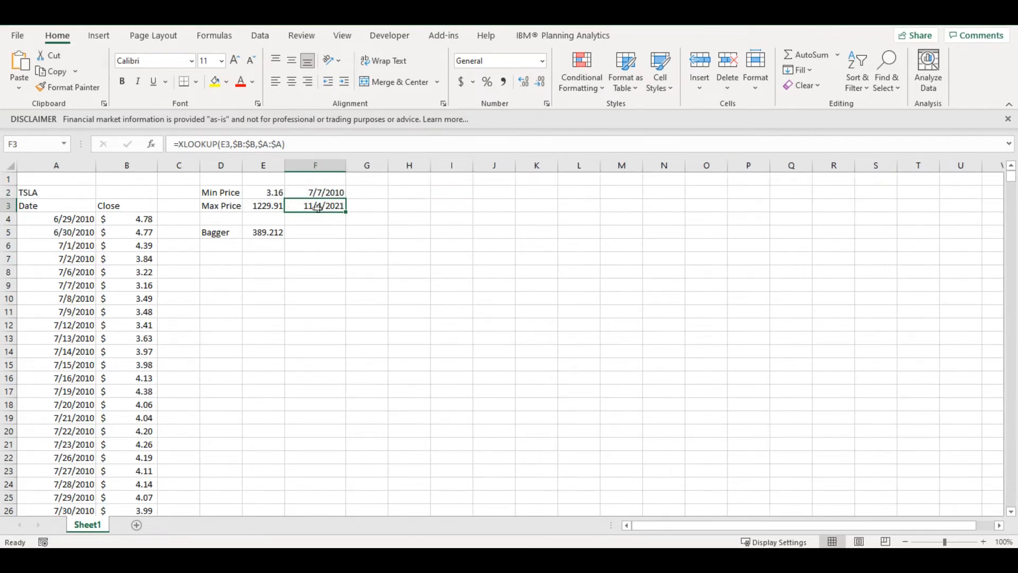
Calculate the value of a 1000 investment at the bagger ratio in F5 with =1000*E5.
{"action": "left_click", "coordinate": [334, 234]}
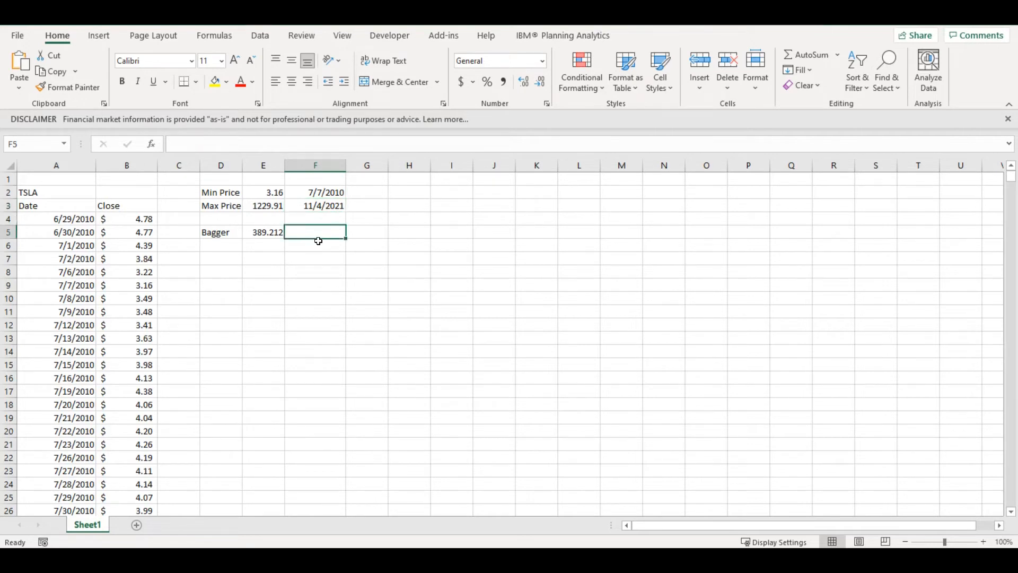
{"action": "type", "text": "=1000*"}
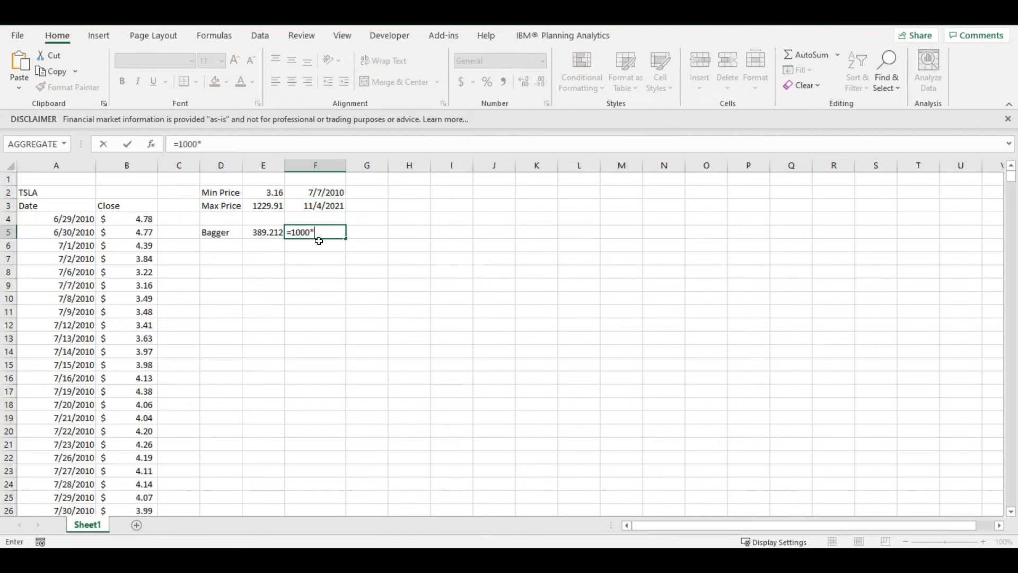
{"action": "left_click", "coordinate": [266, 236]}
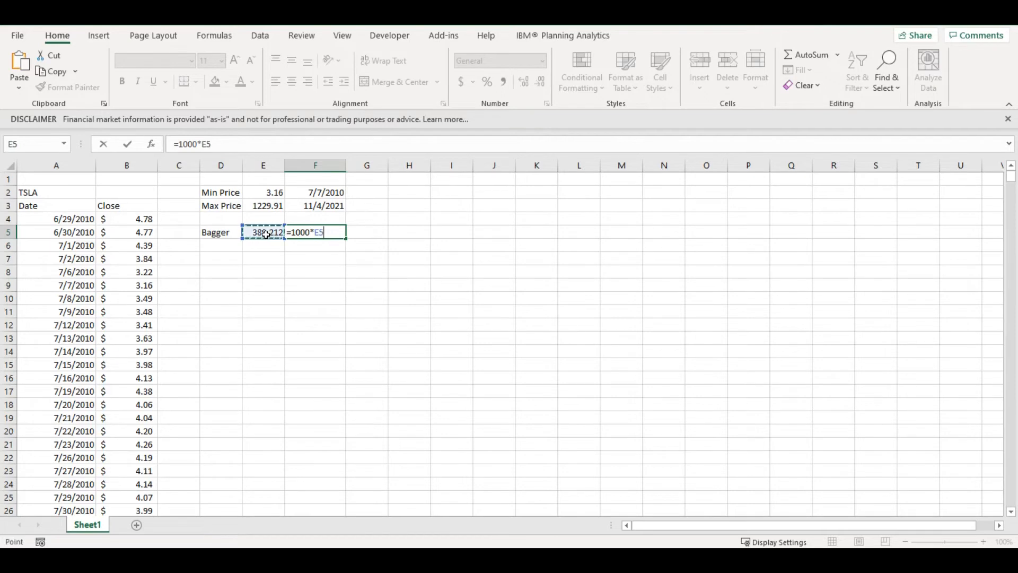
{"action": "key", "text": "Return"}
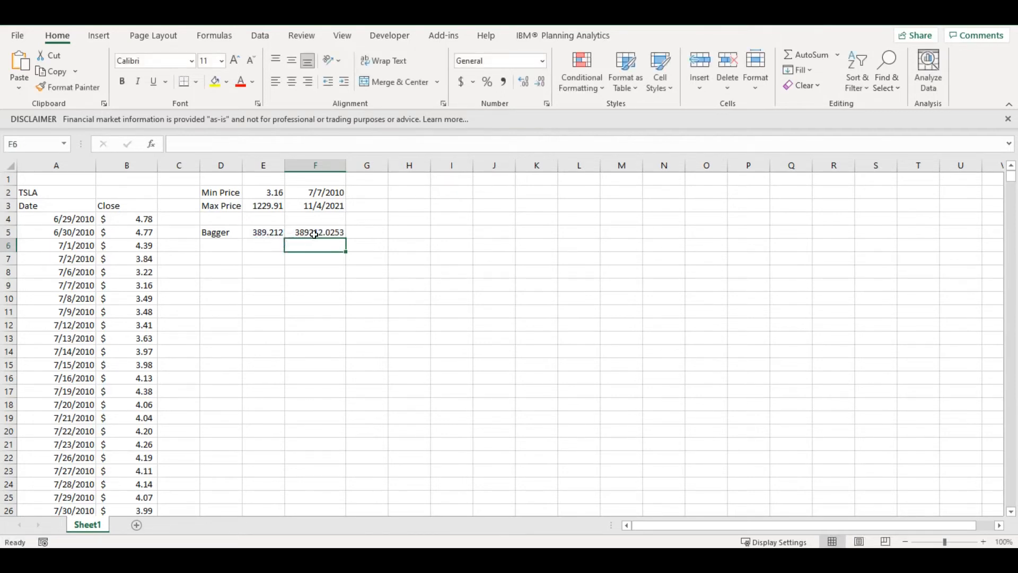
Format the investment value in F5 with a thousands separator and one decimal place.
{"action": "left_click", "coordinate": [315, 233]}
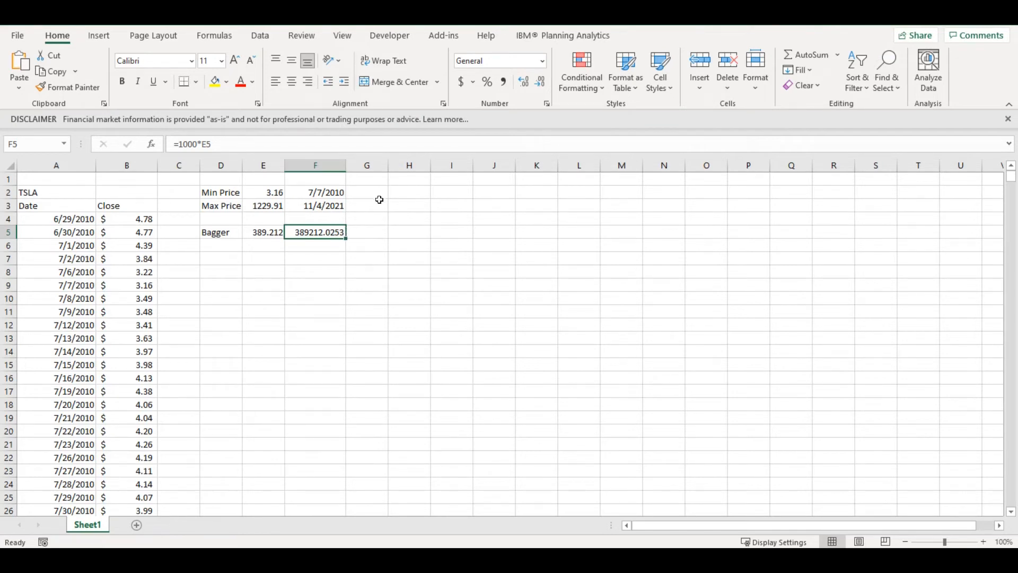
{"action": "left_click", "coordinate": [540, 85]}
{"action": "left_click", "coordinate": [540, 84]}
{"action": "left_click", "coordinate": [503, 81]}
{"action": "left_click", "coordinate": [541, 84]}
Replace the ticker in A2 with AAPL and check its bagger ratio and the minimum and maximum price dates.
{"action": "left_click", "coordinate": [63, 194]}
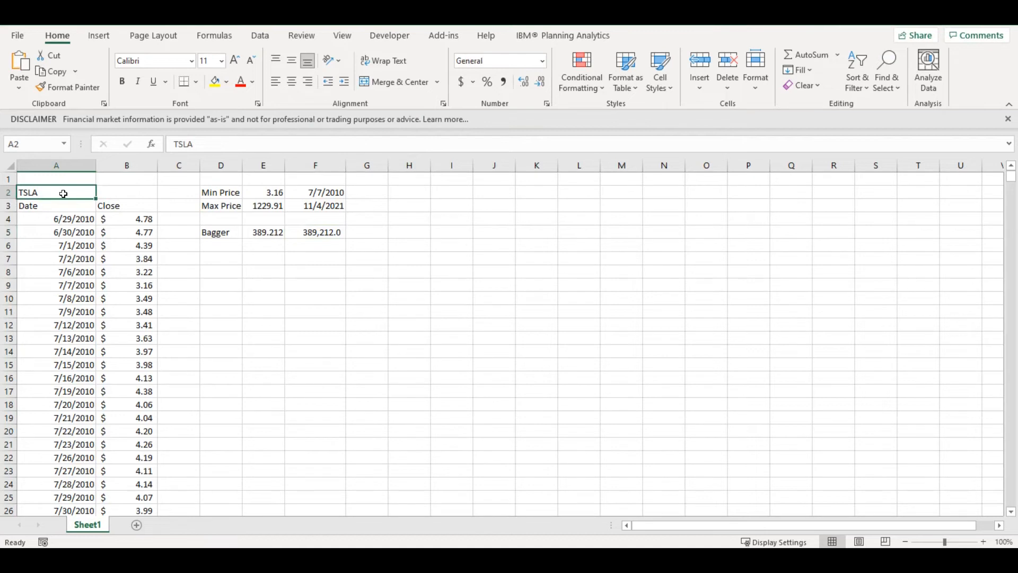
{"action": "type", "text": "A"}
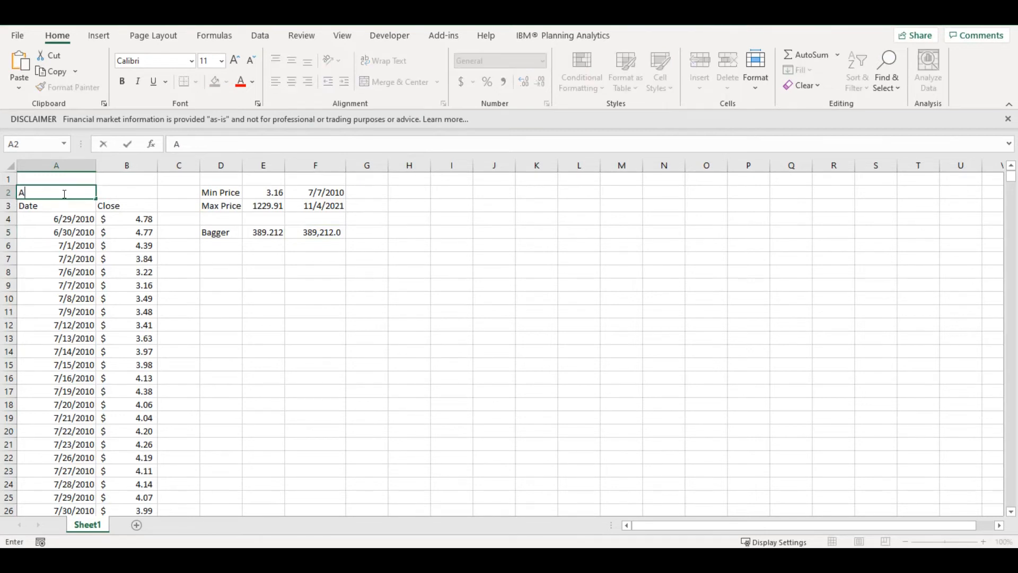
{"action": "type", "text": "APL"}
{"action": "key", "text": "Return"}
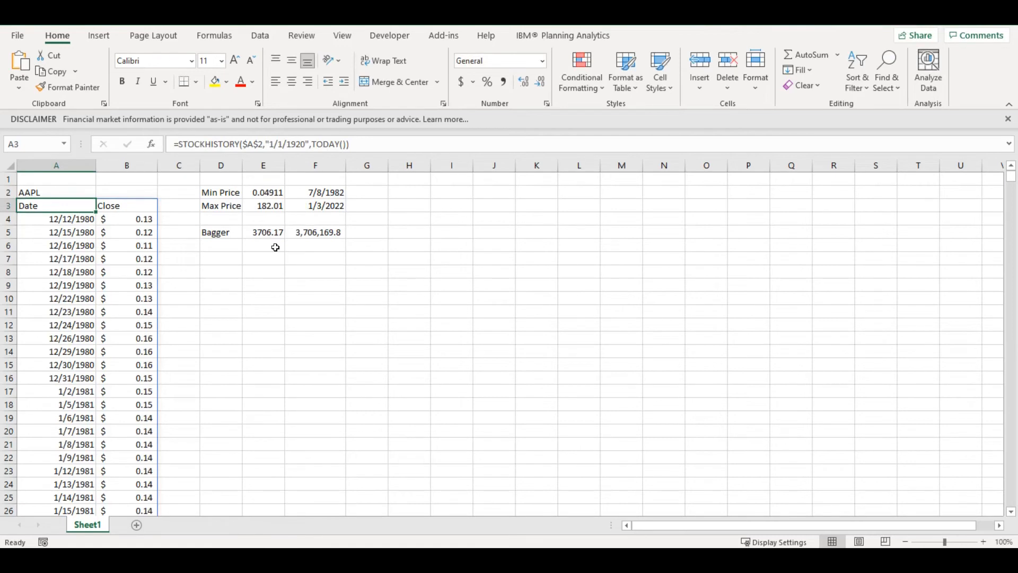
{"action": "left_click", "coordinate": [272, 235]}
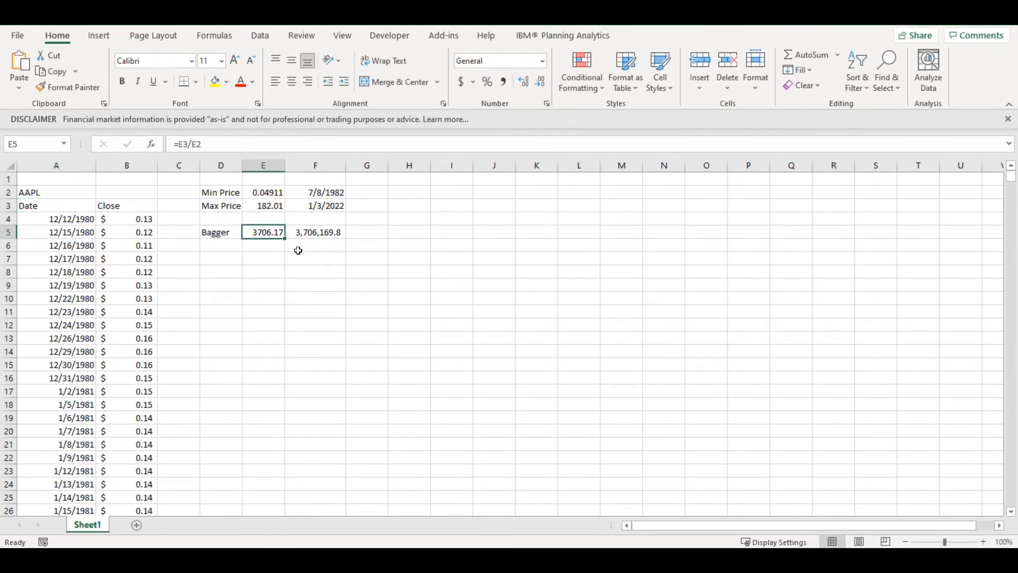
{"action": "left_click", "coordinate": [299, 196]}
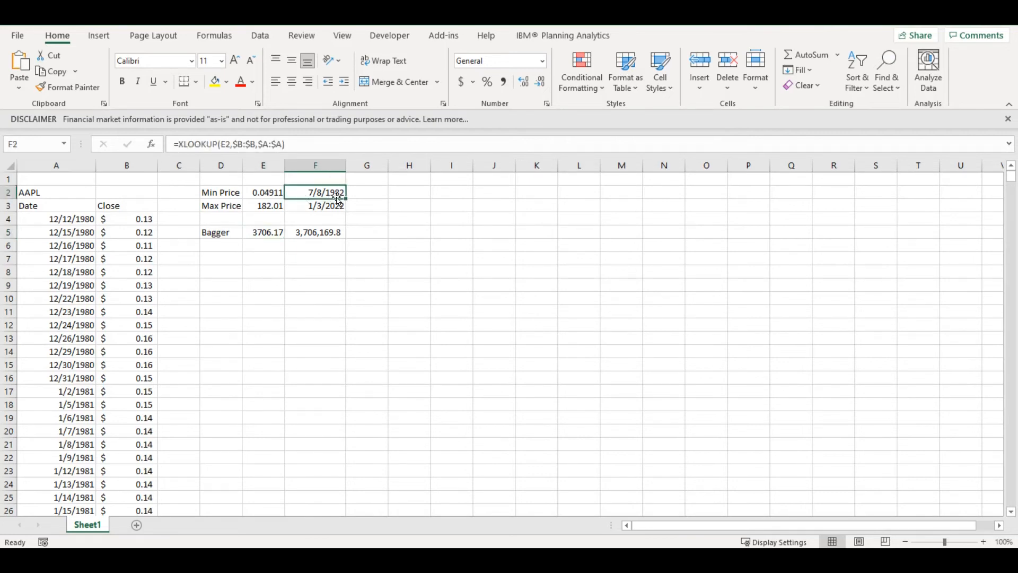
{"action": "left_click", "coordinate": [304, 208]}
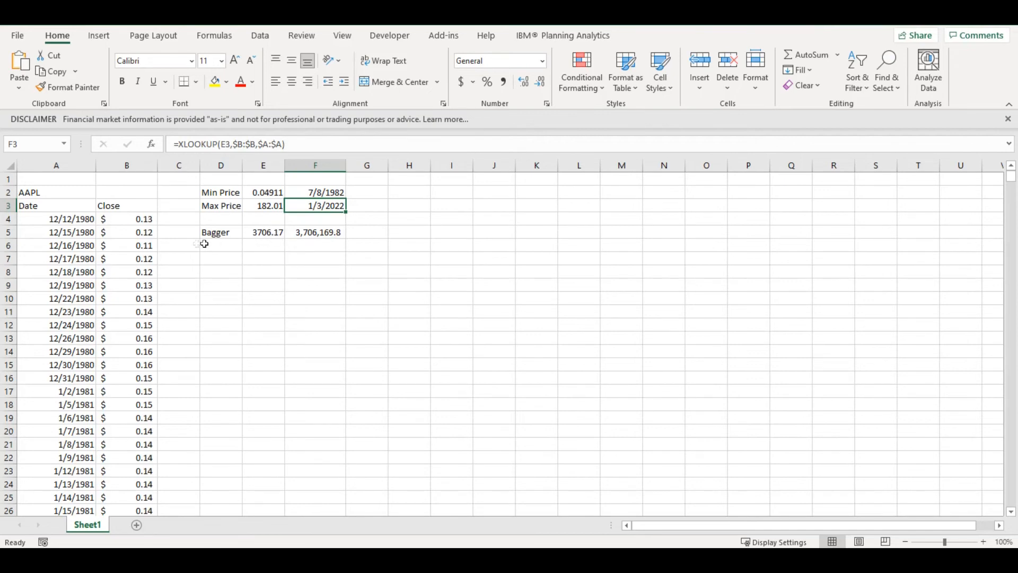
Change the ticker in A2 to MSFT to recalculate the price history and ratio.
{"action": "left_click", "coordinate": [66, 190]}
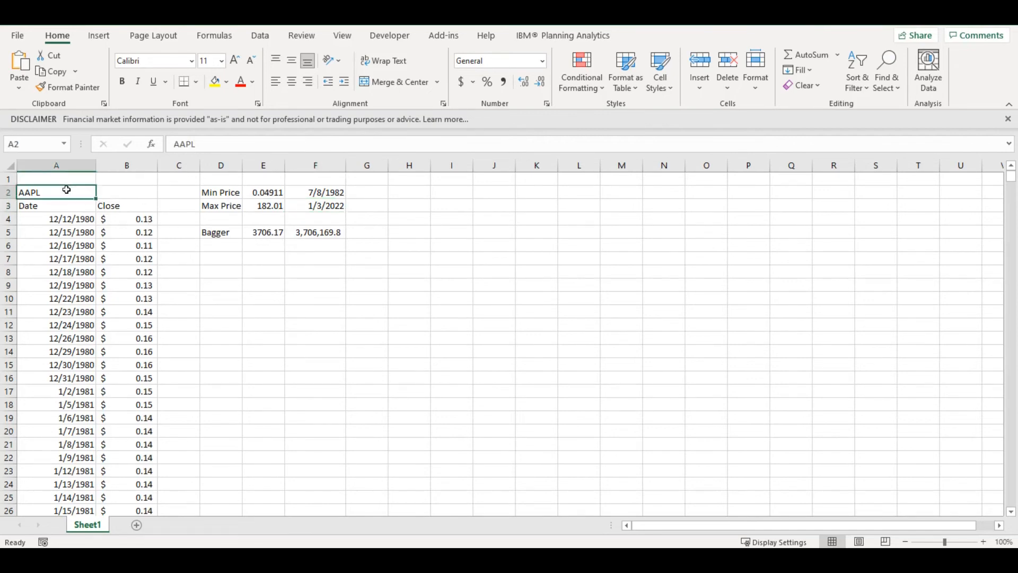
{"action": "type", "text": "MSFT"}
{"action": "key", "text": "ctrl+Return"}
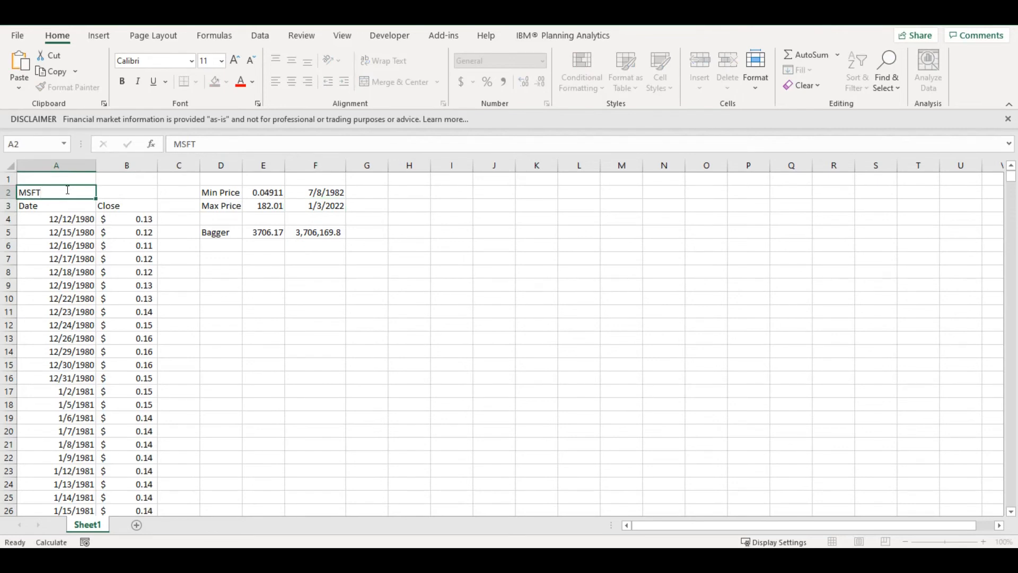
Format the bagger ratio in E5 to show no decimal places.
{"action": "left_click", "coordinate": [266, 234]}
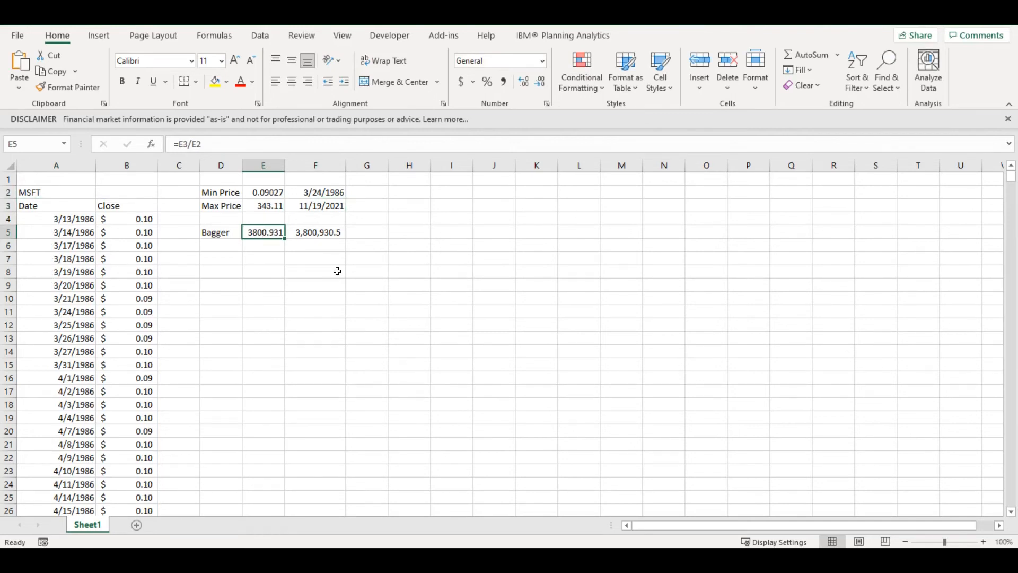
{"action": "left_click", "coordinate": [540, 82]}
{"action": "left_click", "coordinate": [540, 81]}
{"action": "left_click", "coordinate": [539, 81]}
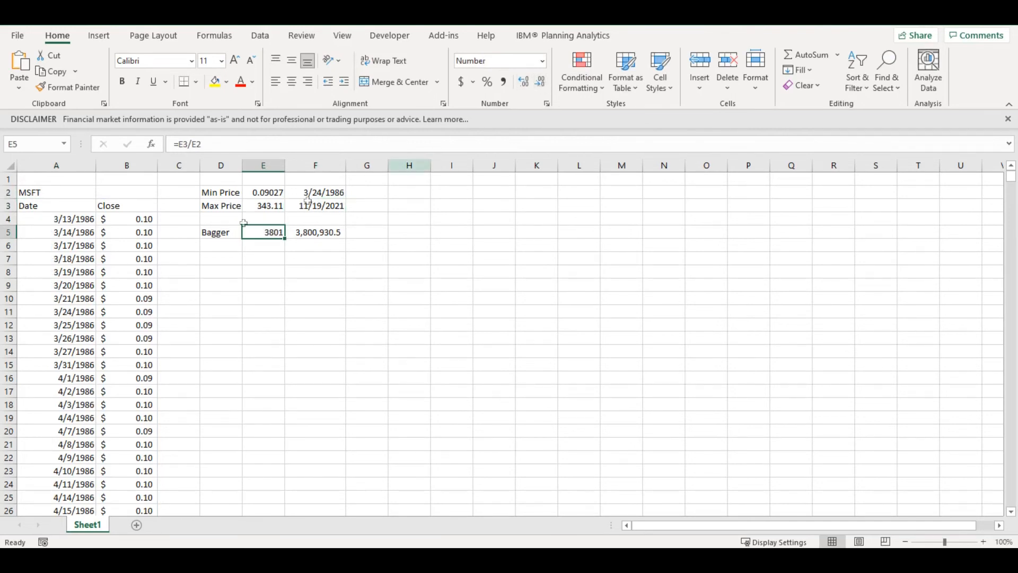
Change the ticker in A2 to MNST and check its bagger ratio in E5.
{"action": "left_click", "coordinate": [59, 196]}
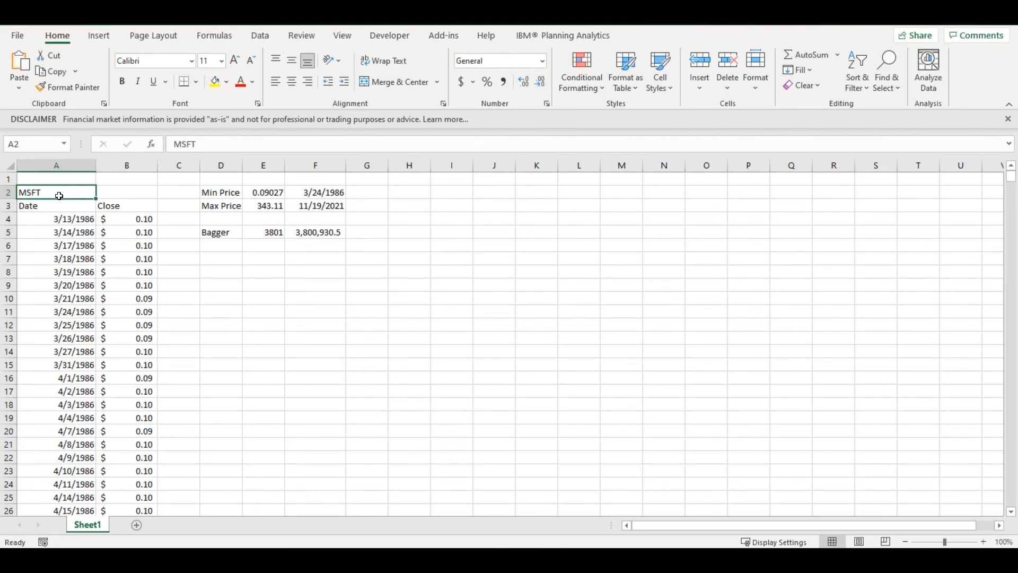
{"action": "type", "text": "MNST"}
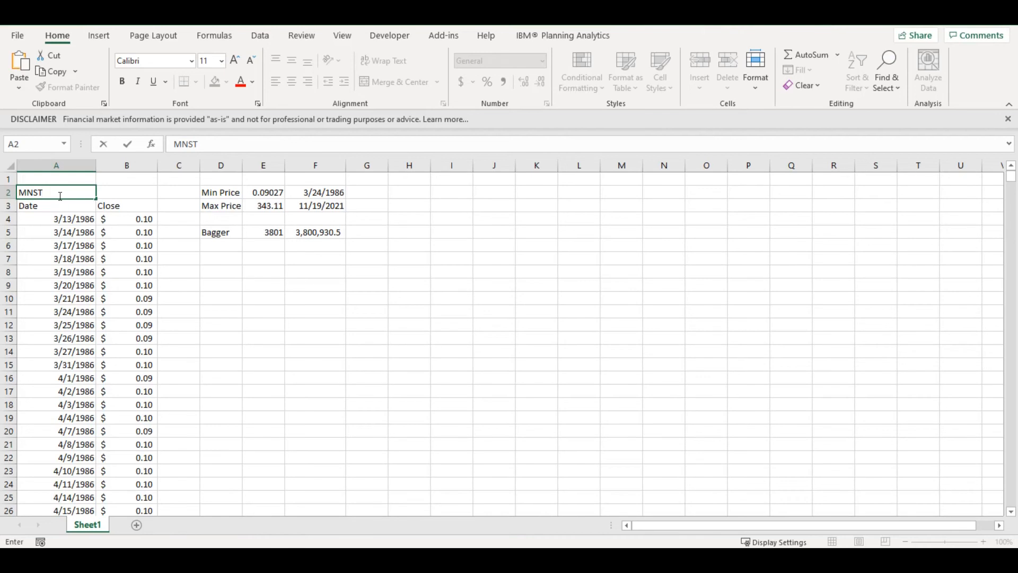
{"action": "key", "text": "Return"}
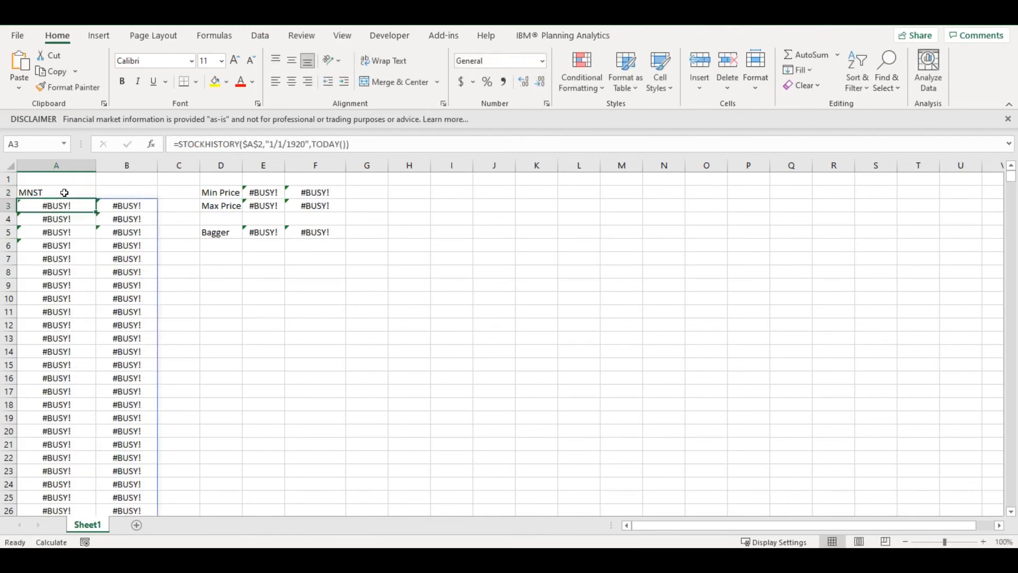
{"action": "left_click", "coordinate": [269, 231]}
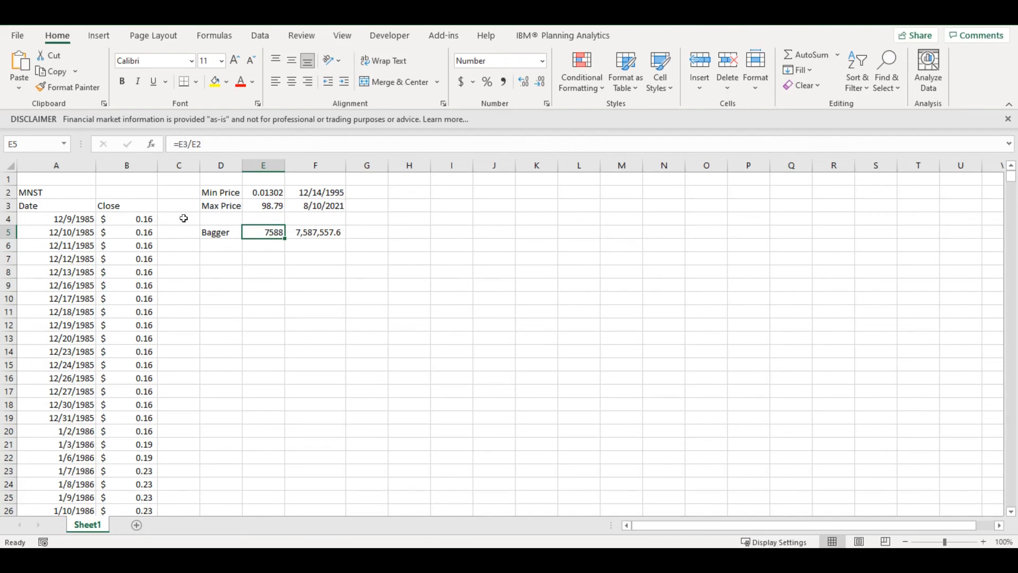
Enter Adobe in A2 and convert it to the Stocks data type, choosing the Nasdaq Stock Market listing ADBE.
{"action": "left_click", "coordinate": [75, 196]}
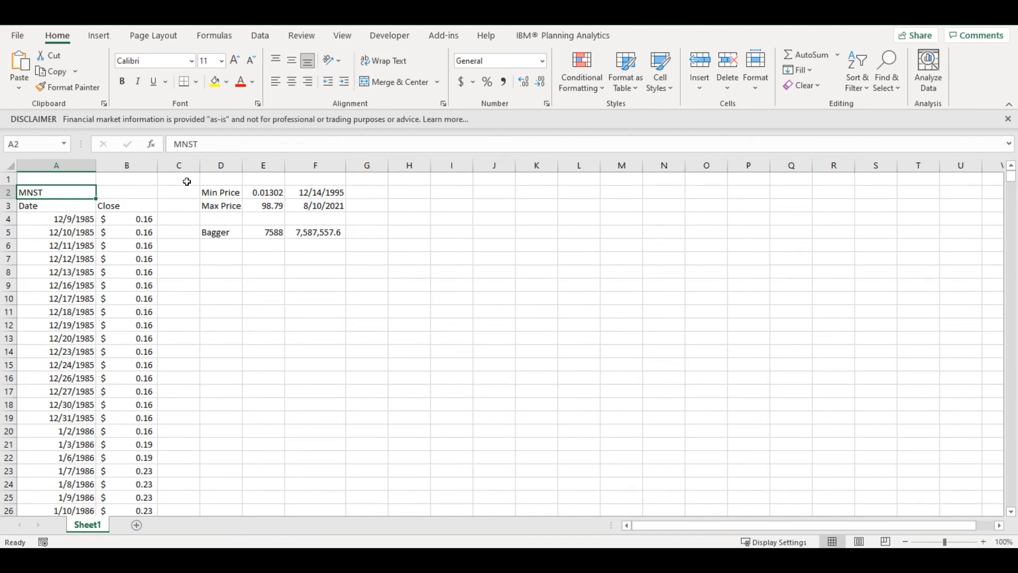
{"action": "type", "text": "Adobe"}
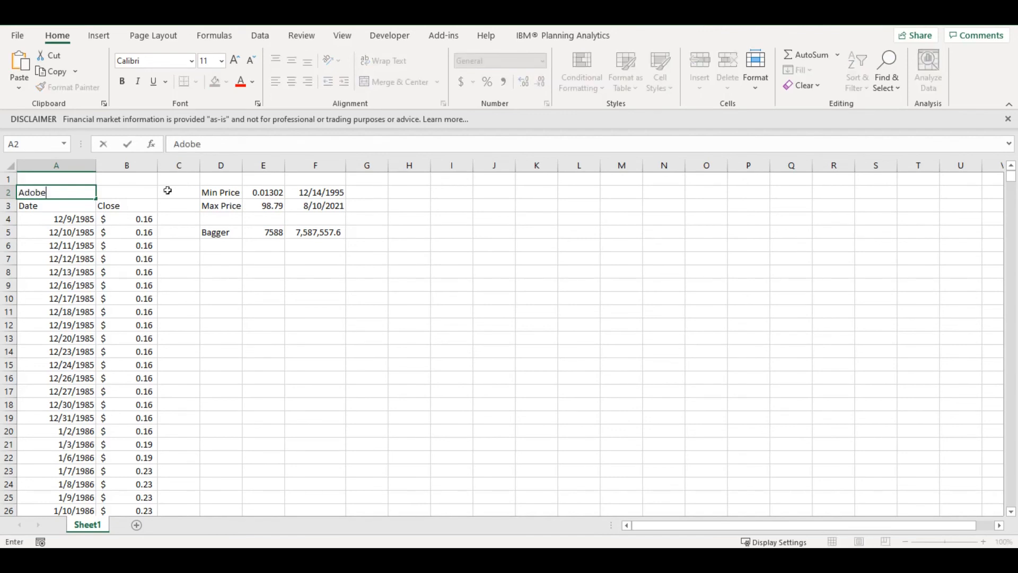
{"action": "left_click", "coordinate": [61, 192]}
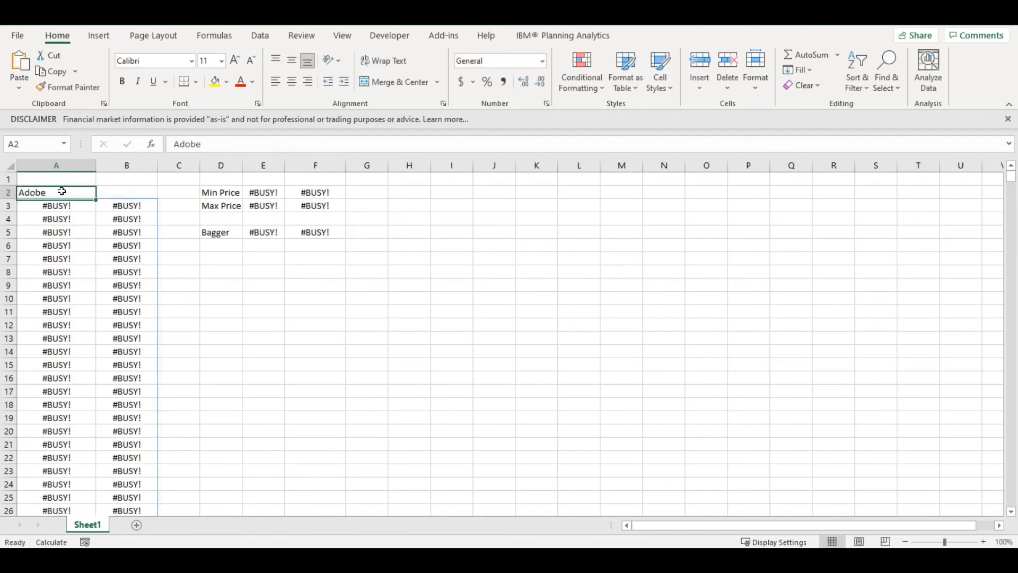
{"action": "left_click", "coordinate": [263, 40]}
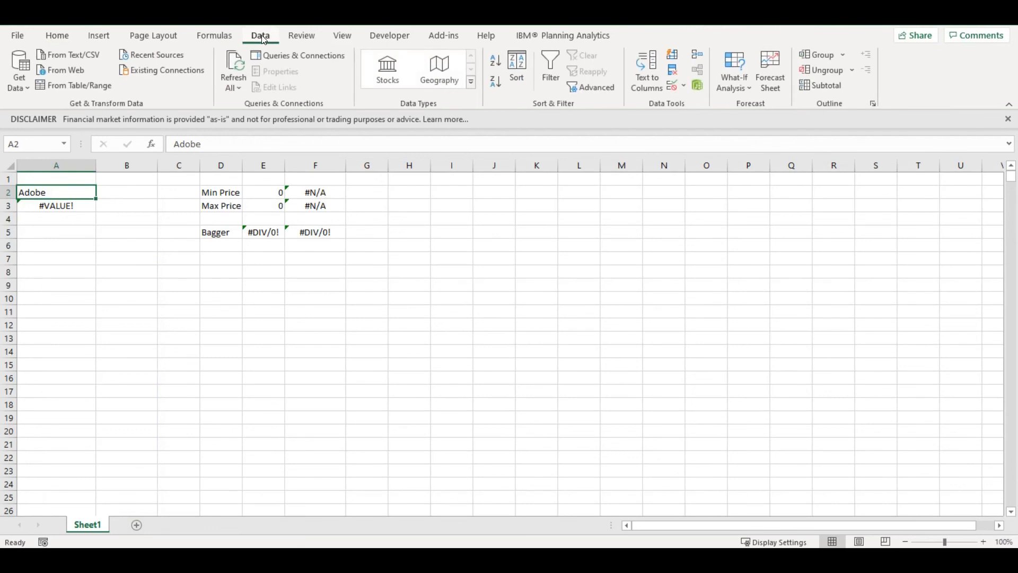
{"action": "left_click", "coordinate": [384, 72]}
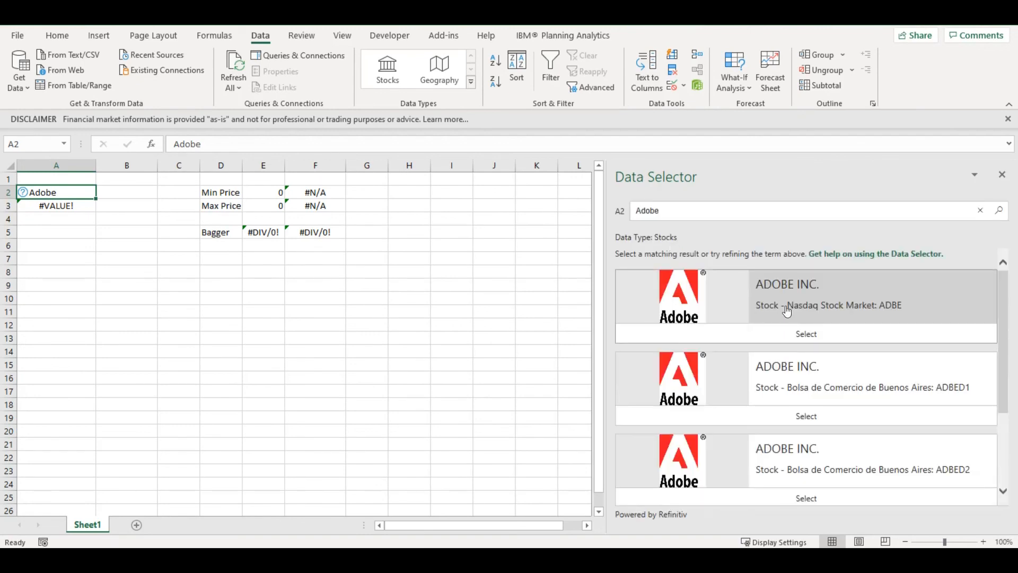
{"action": "left_click", "coordinate": [803, 334]}
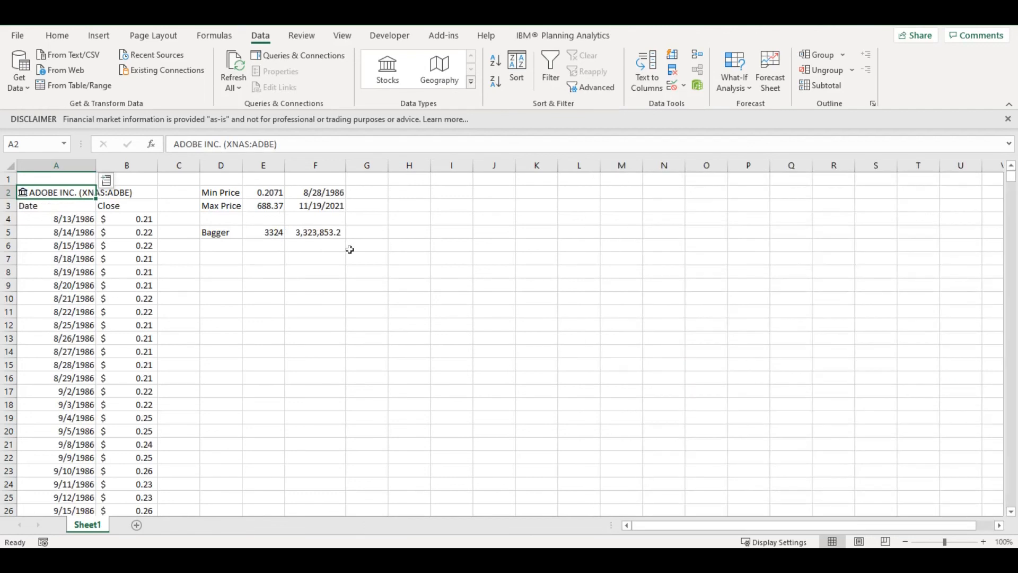
{"action": "left_click", "coordinate": [329, 260]}
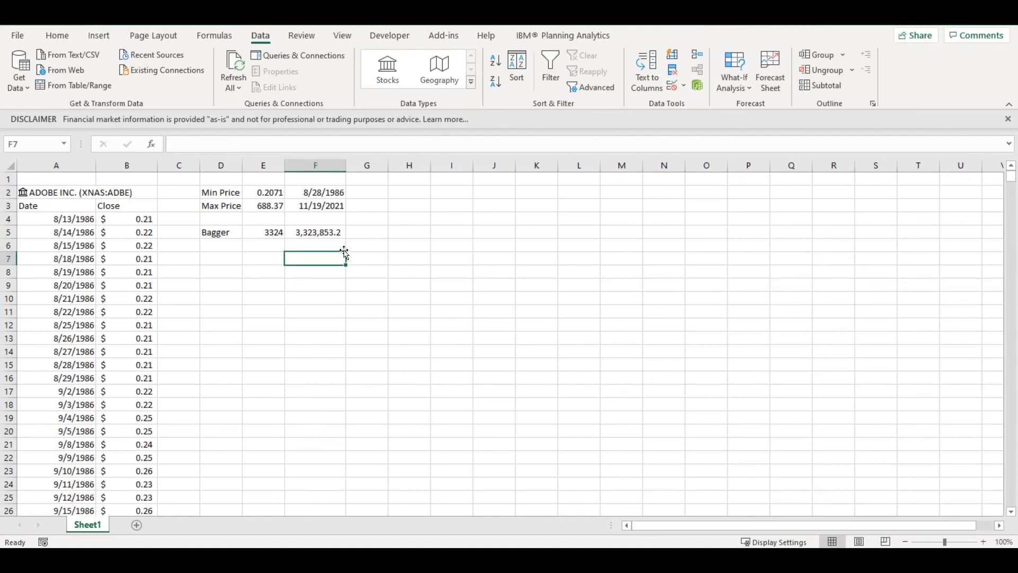